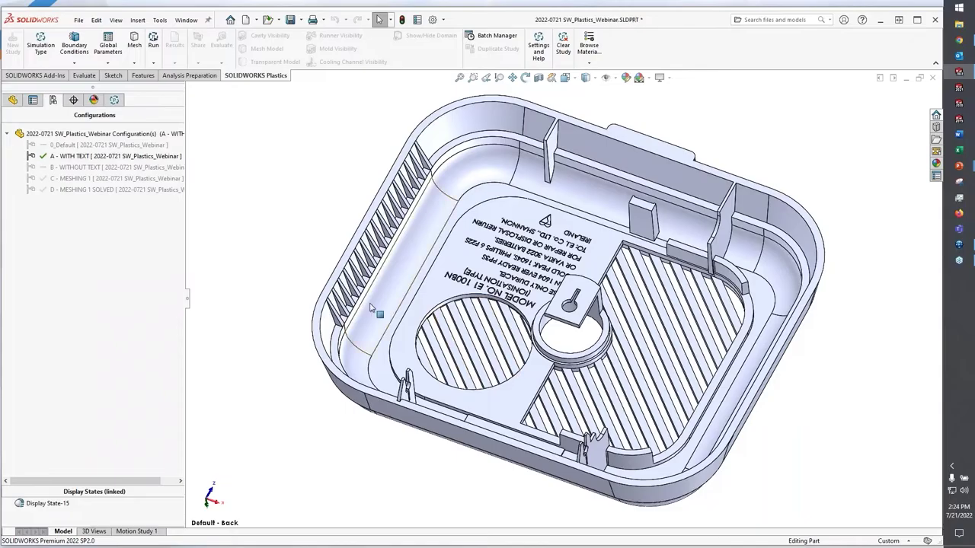
Step: Switch from the PowerPoint Meshing slide to the SOLIDWORKS housing part window
left_click(371, 308)
Step: Run the geometry check on the housing with short edges below 0.1 mm included
left_click(84, 76)
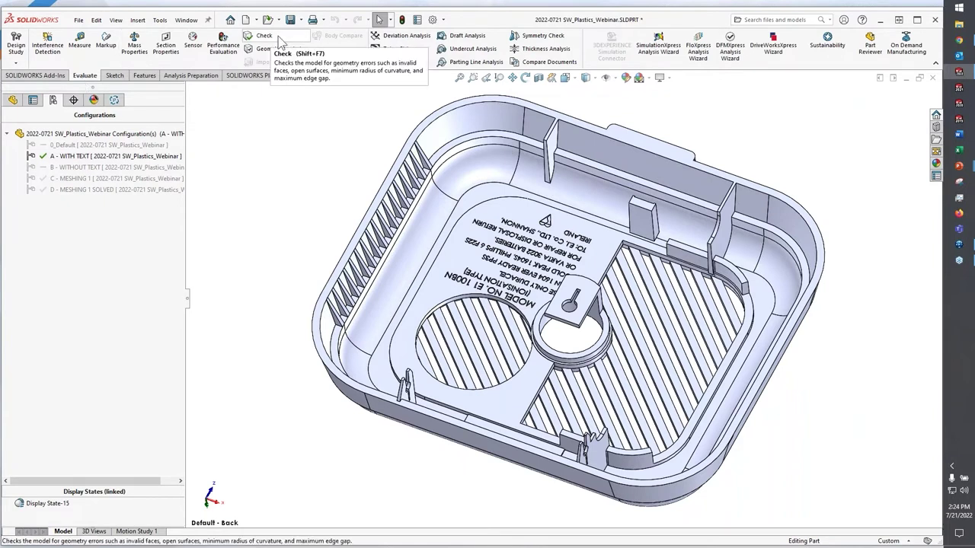
left_click(277, 40)
left_click(231, 388)
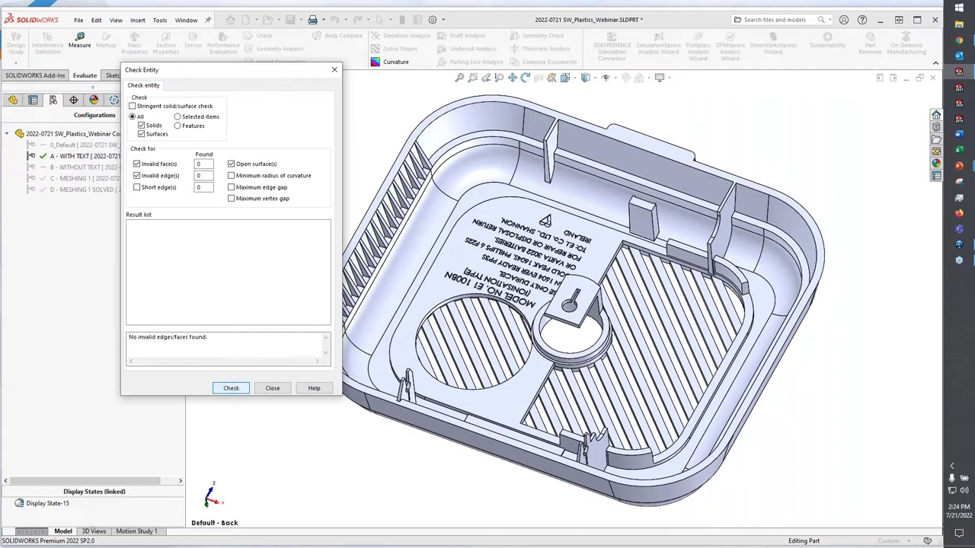
left_click(137, 187)
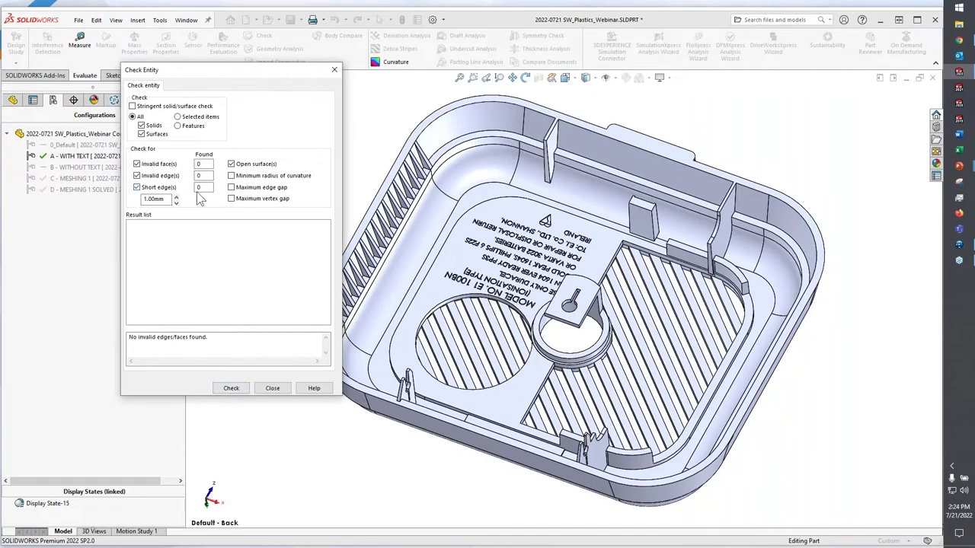
double_click(155, 199)
type("0.1")
left_click(141, 117)
key("Tab")
left_click(231, 388)
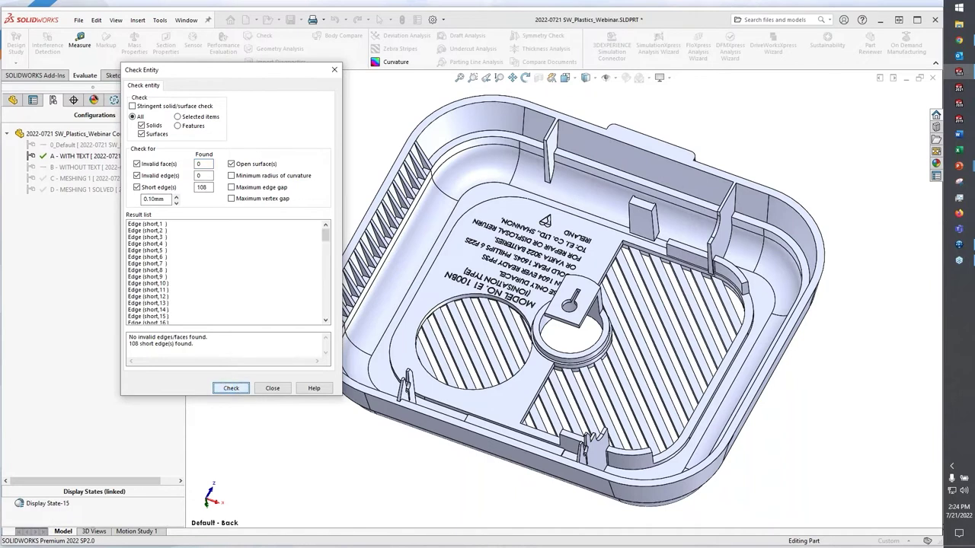
Step: Browse several of the 108 reported short edges on the model, then close the check
left_click(173, 225)
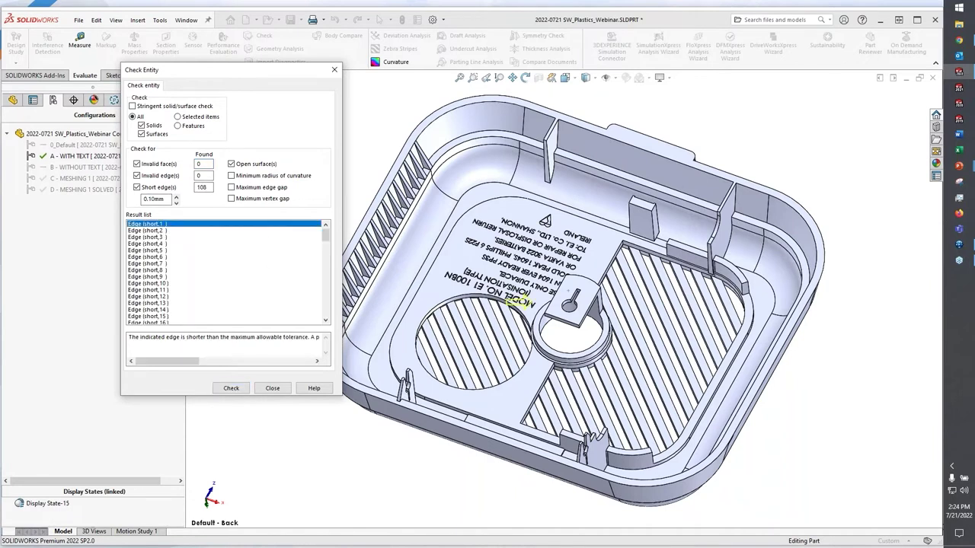
left_click(165, 258)
left_click(162, 284)
left_click(163, 309)
left_click(160, 284)
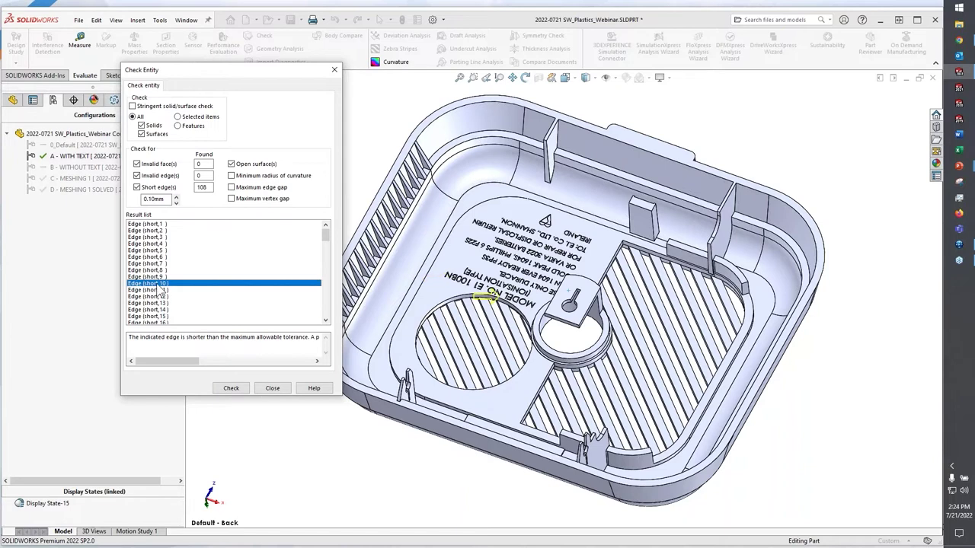
left_click(272, 389)
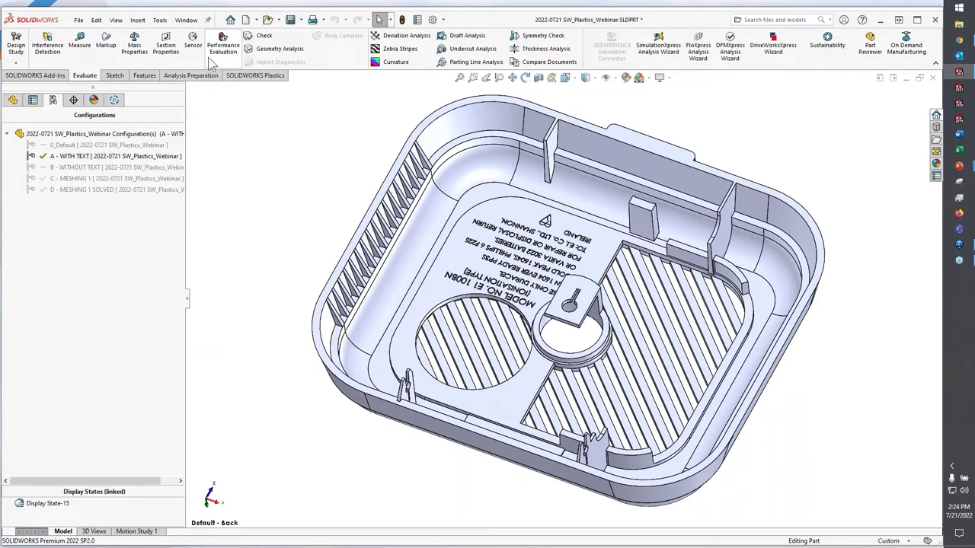
Step: Calculate a default Geometry Analysis: 395 sliver faces, 1 knife edge, 9 knife vertices, 8 discontinuous edges
left_click(276, 49)
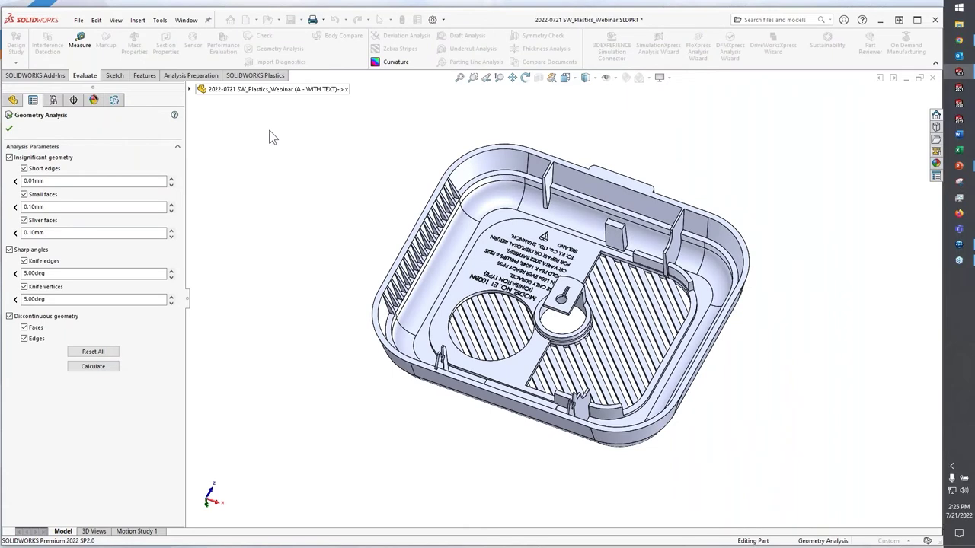
left_click(105, 368)
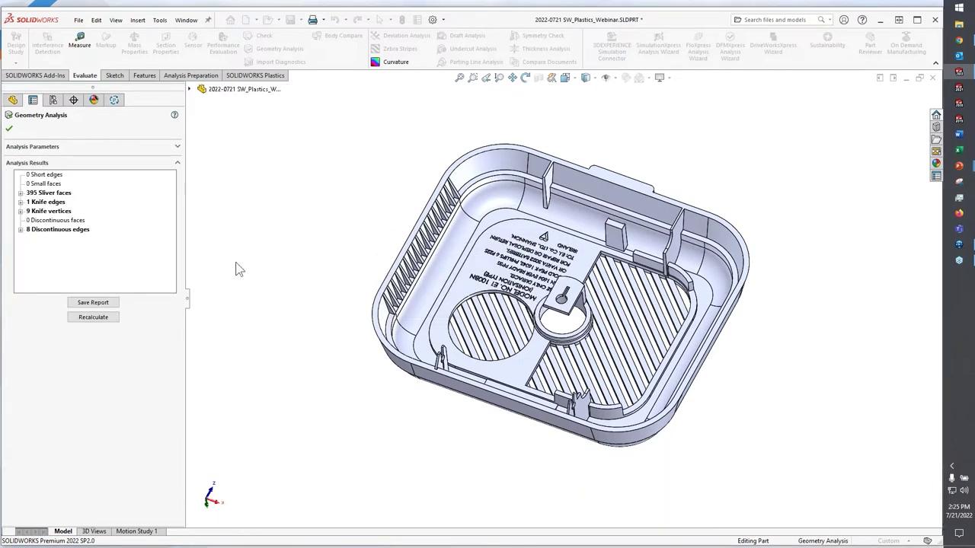
Step: Locate the 4.6° knife edge on the housing from the Knife edges list
left_click(21, 201)
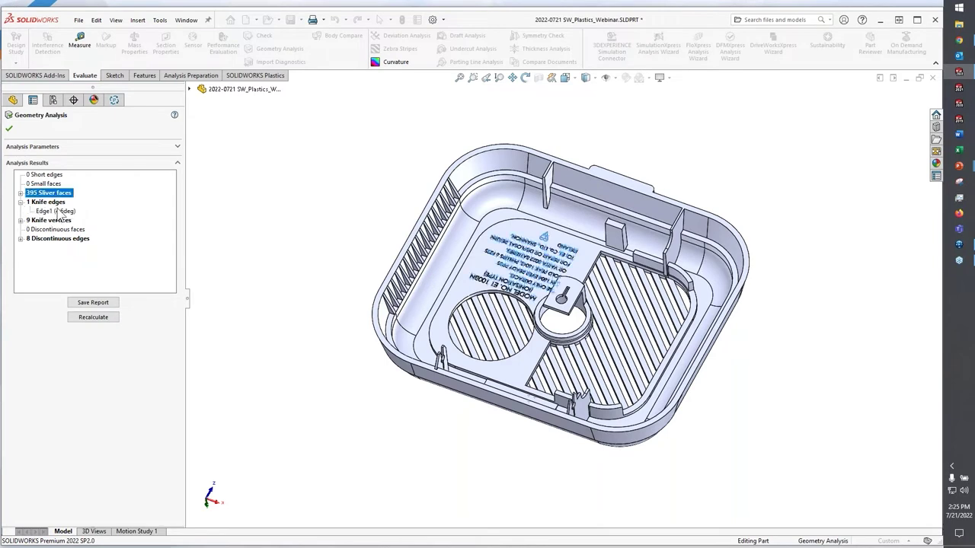
left_click(54, 211)
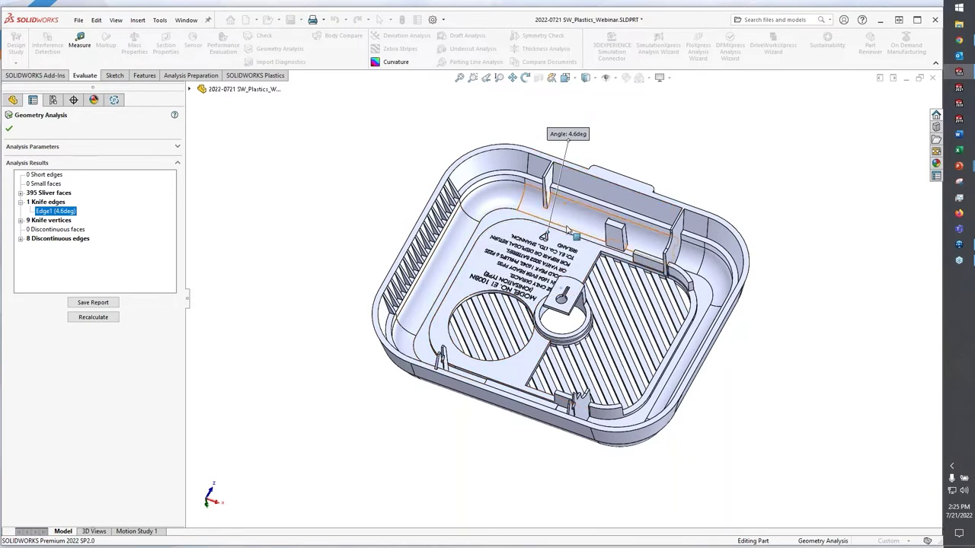
scroll(546, 250, "down", 8)
scroll(547, 249, "down", 10)
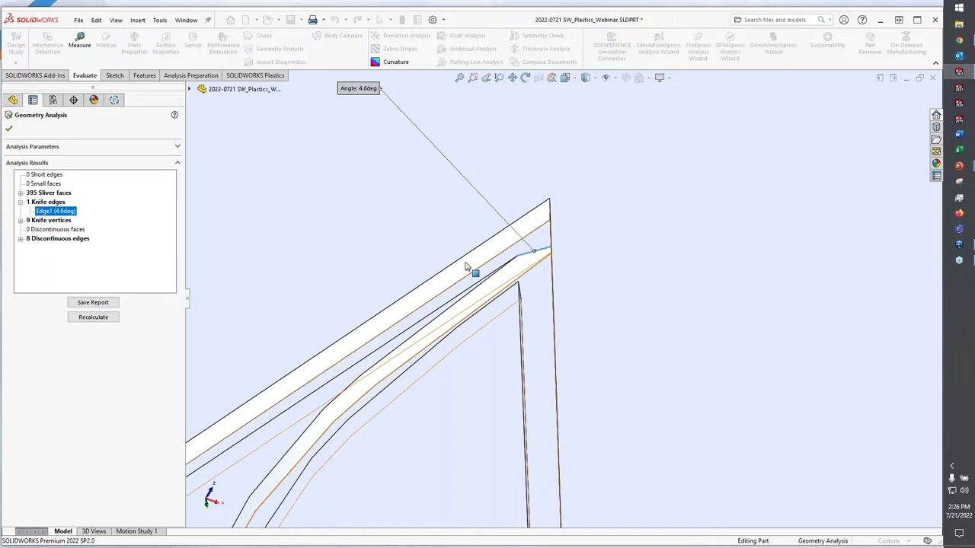
Step: Step through the eight discontinuous edges on the lettered face, then close the analysis and fit the view
left_click(21, 238)
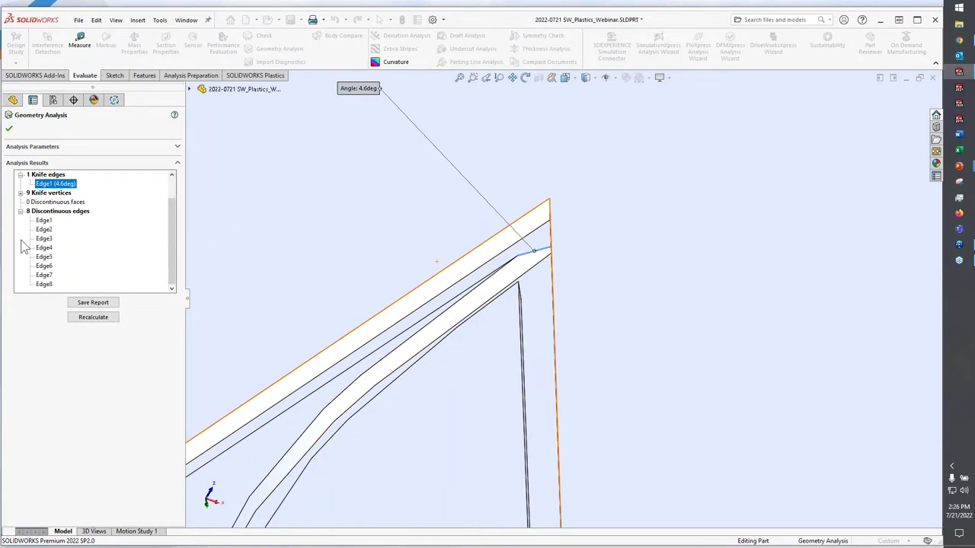
middle_click_drag(364, 250, 445, 243)
scroll(444, 243, "up", 3)
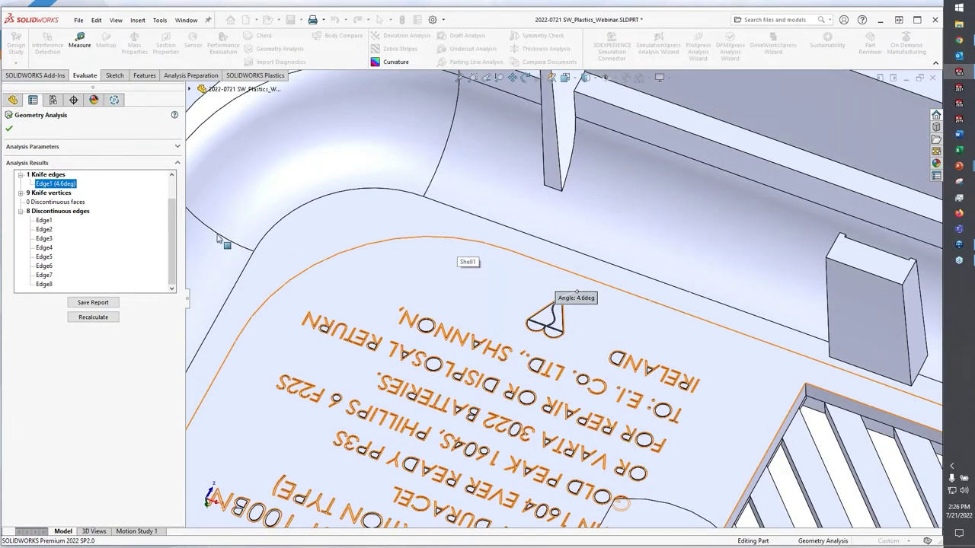
left_click(49, 225)
left_click(48, 230)
left_click(47, 239)
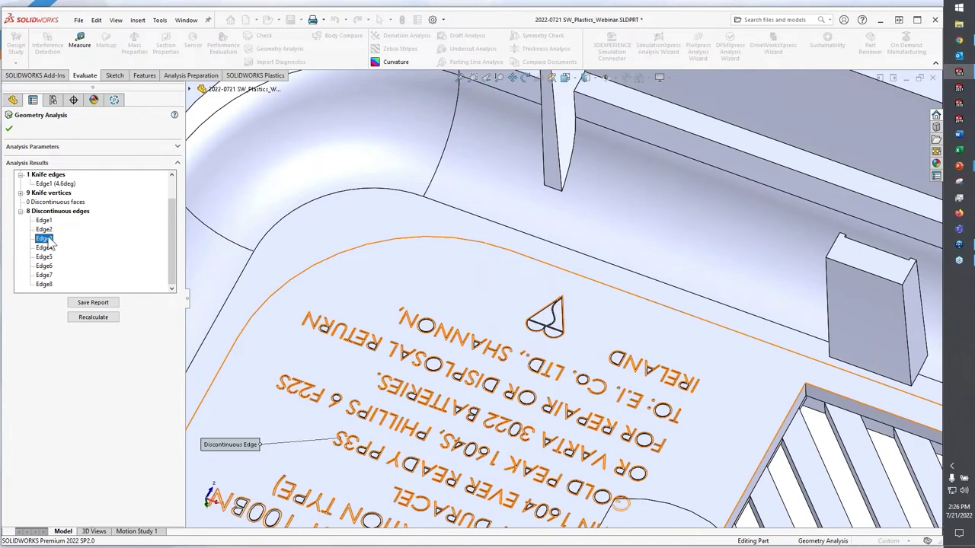
left_click(47, 257)
left_click(47, 275)
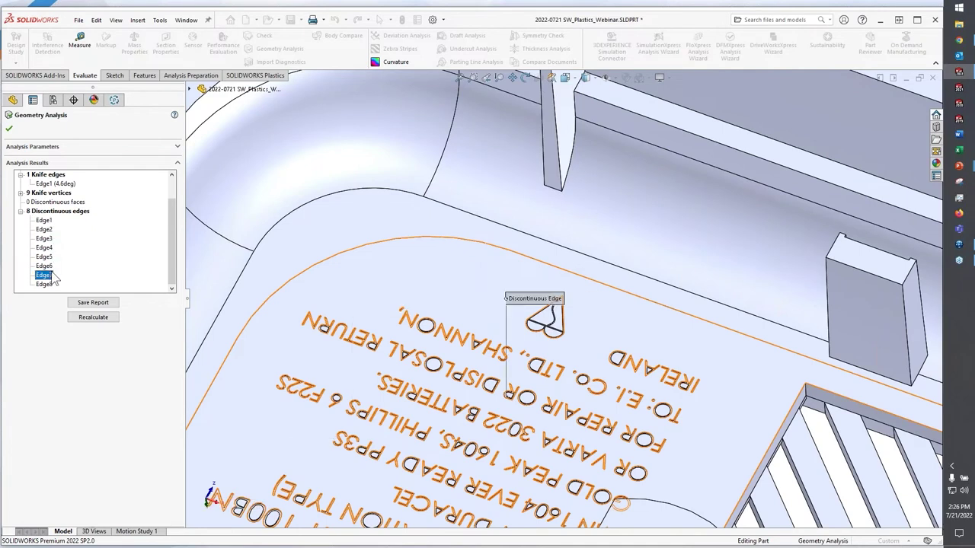
left_click(11, 129)
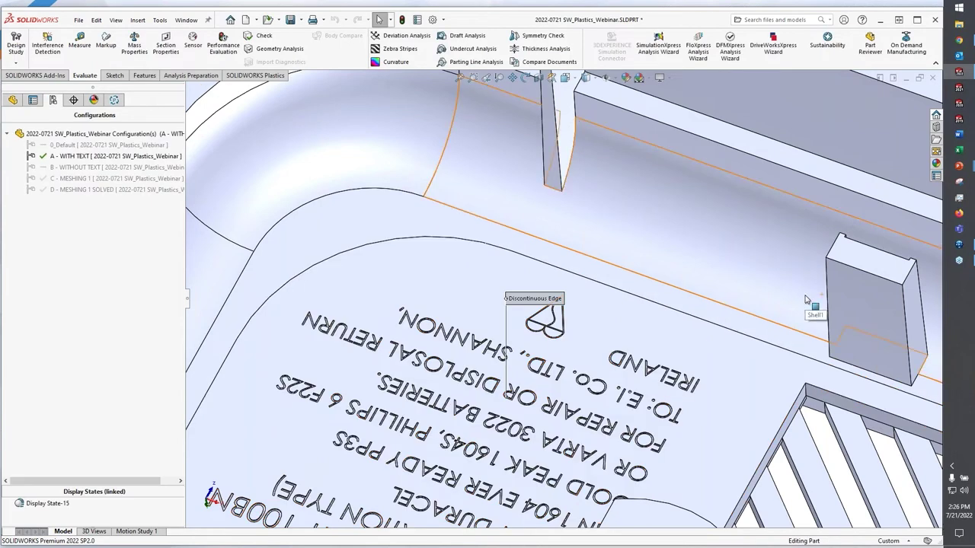
key("f")
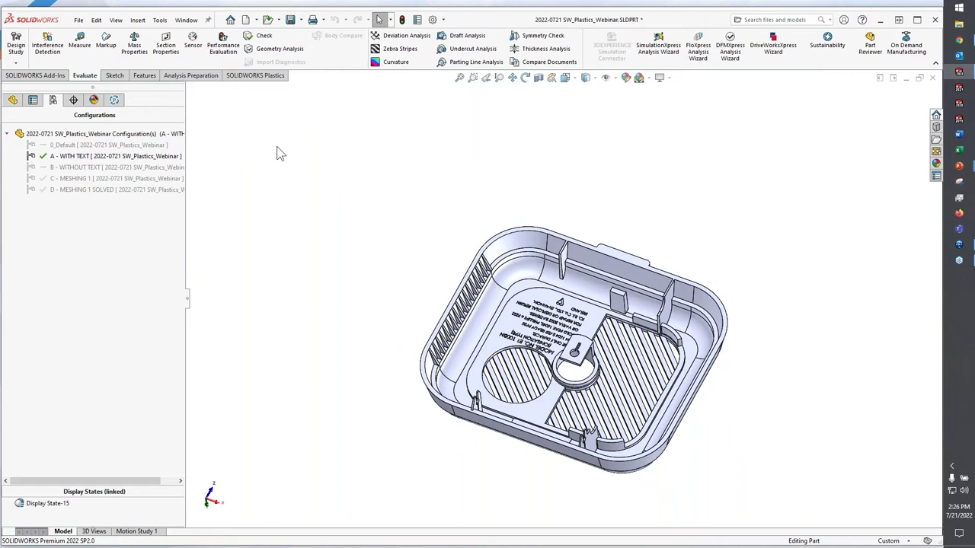
left_click(114, 100)
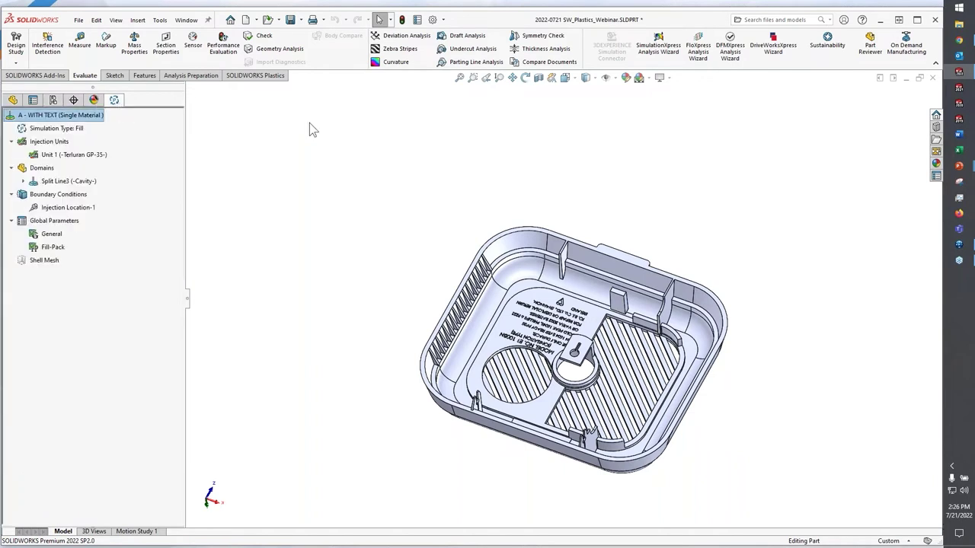
left_click(328, 168)
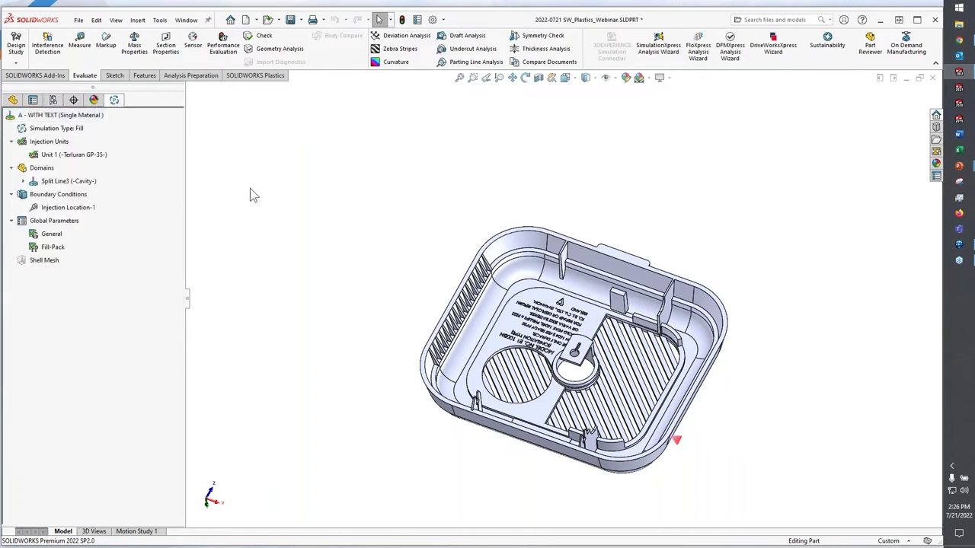
right_click(49, 261)
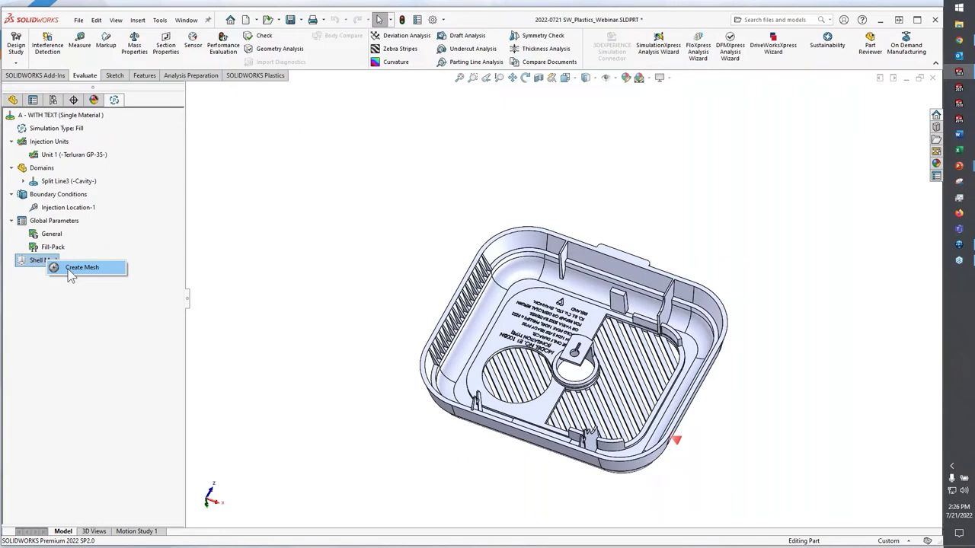
left_click(80, 268)
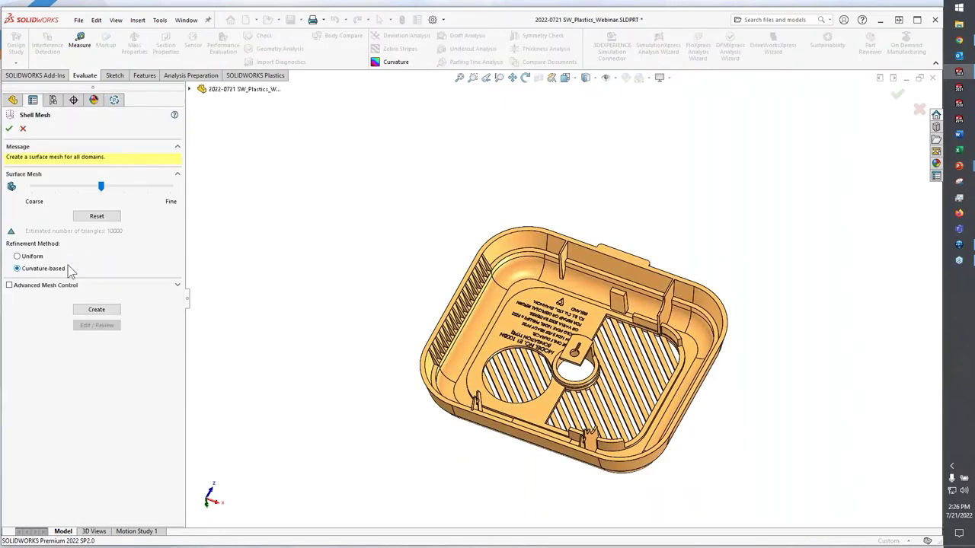
left_click(91, 312)
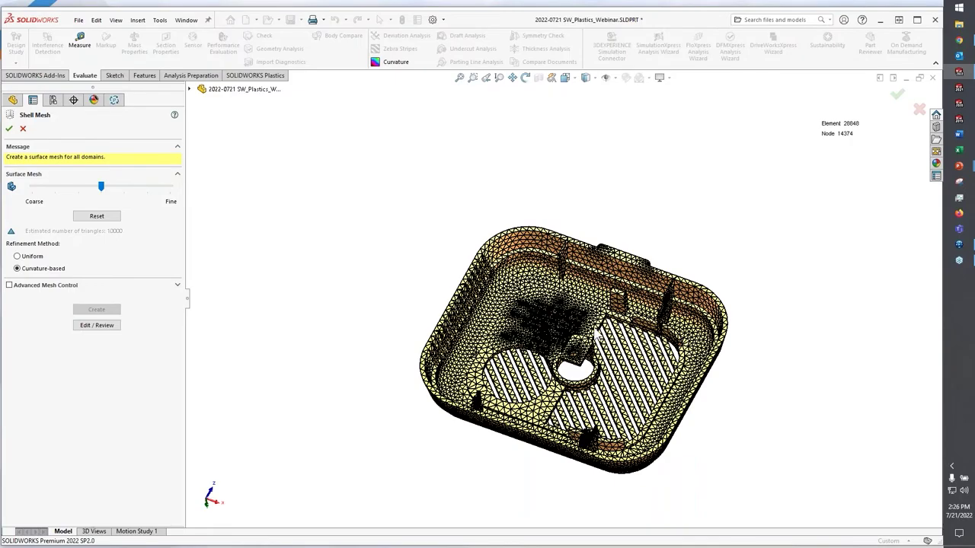
scroll(587, 331, "down", 3)
scroll(571, 331, "down", 6)
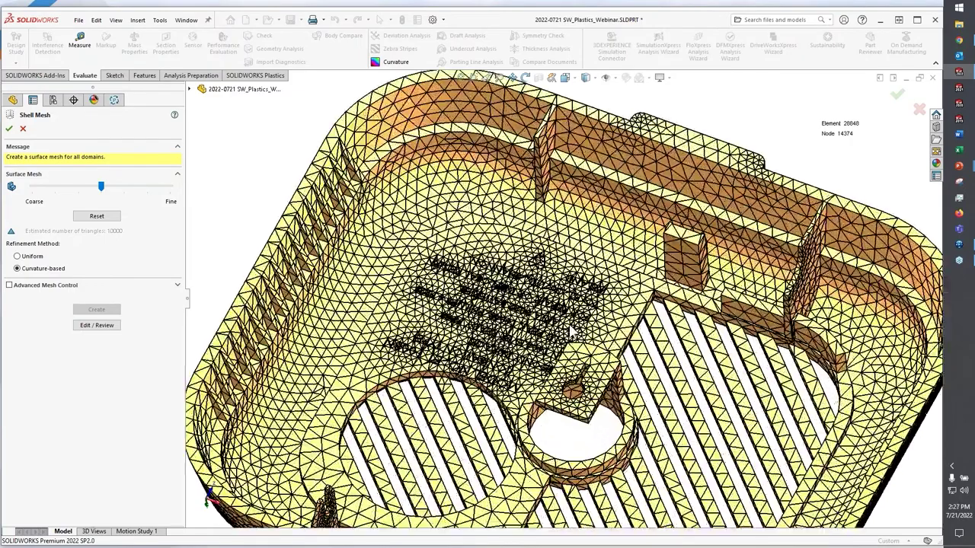
scroll(533, 335, "down", 5)
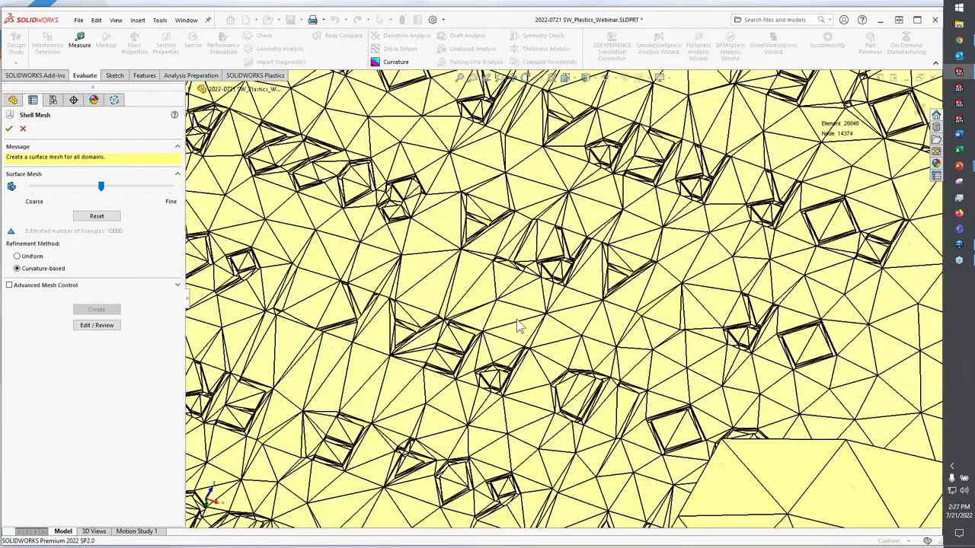
scroll(517, 326, "down", 3)
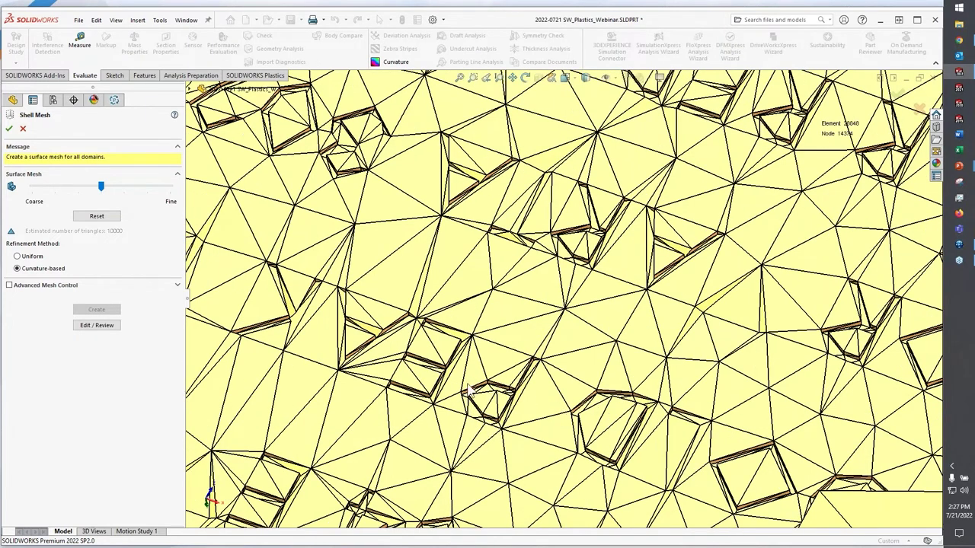
scroll(513, 411, "up", 3)
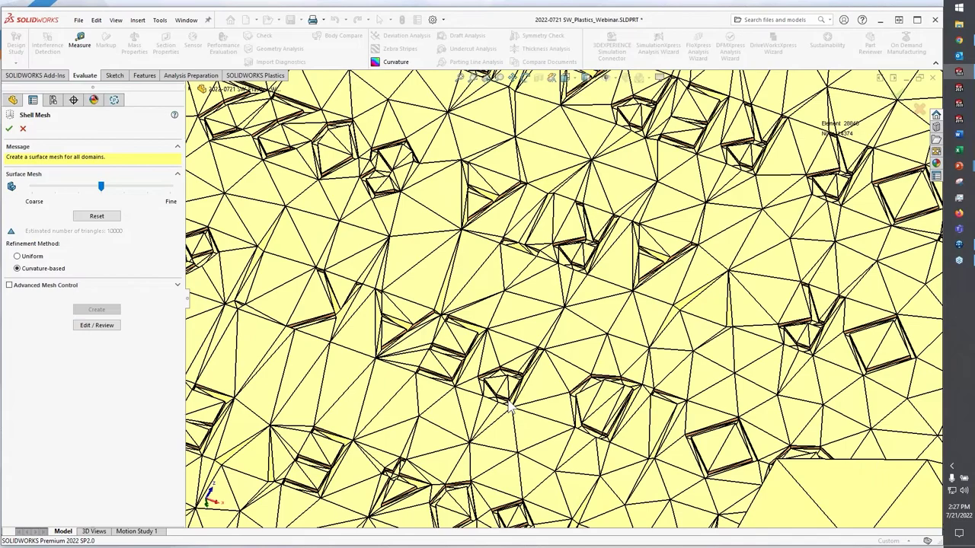
scroll(513, 412, "up", 5)
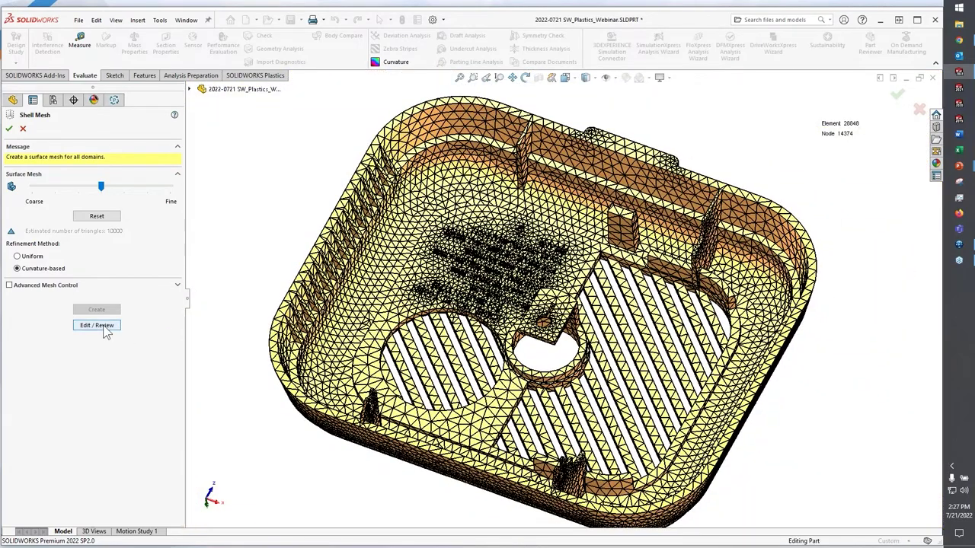
Step: Review the mesh summary, then turn on the Leader Line display option
left_click(97, 325)
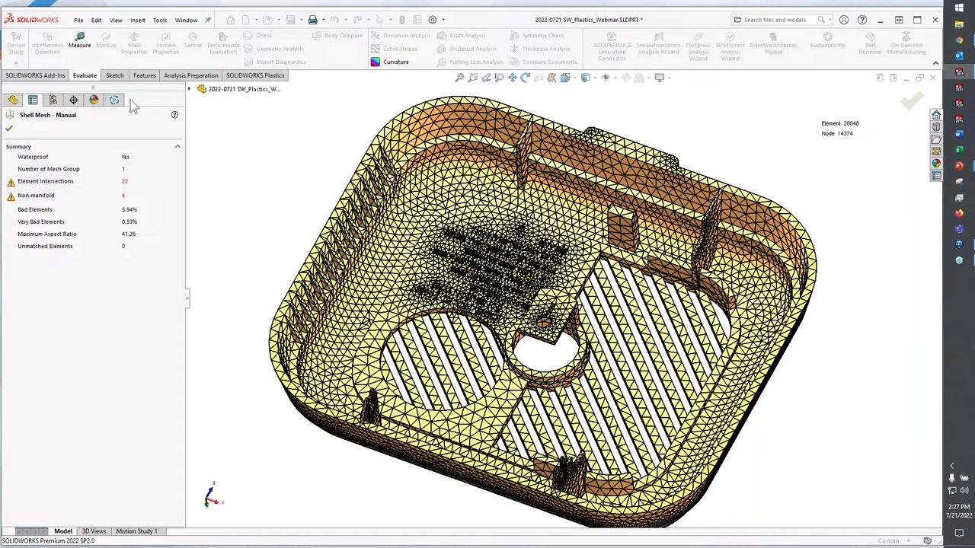
left_click(11, 129)
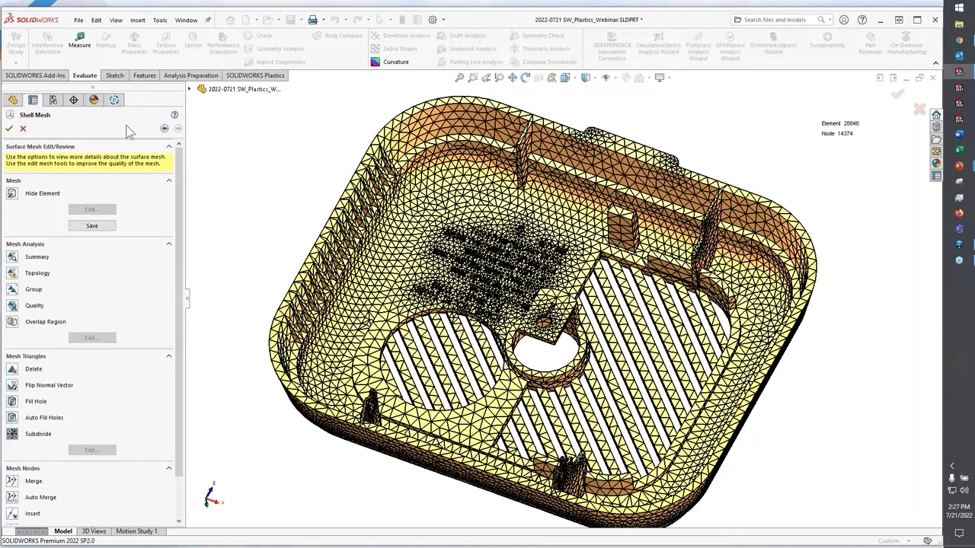
left_click(236, 75)
left_click(221, 62)
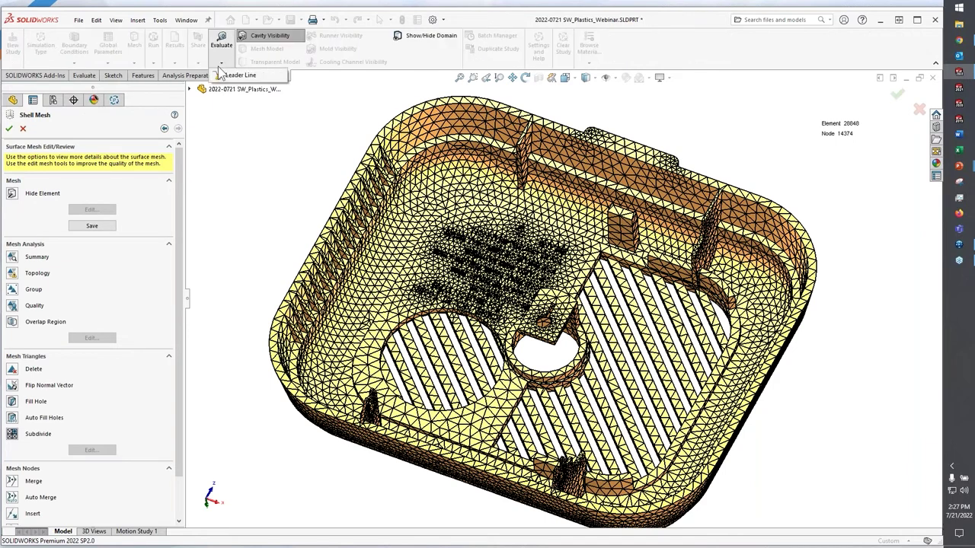
left_click(228, 78)
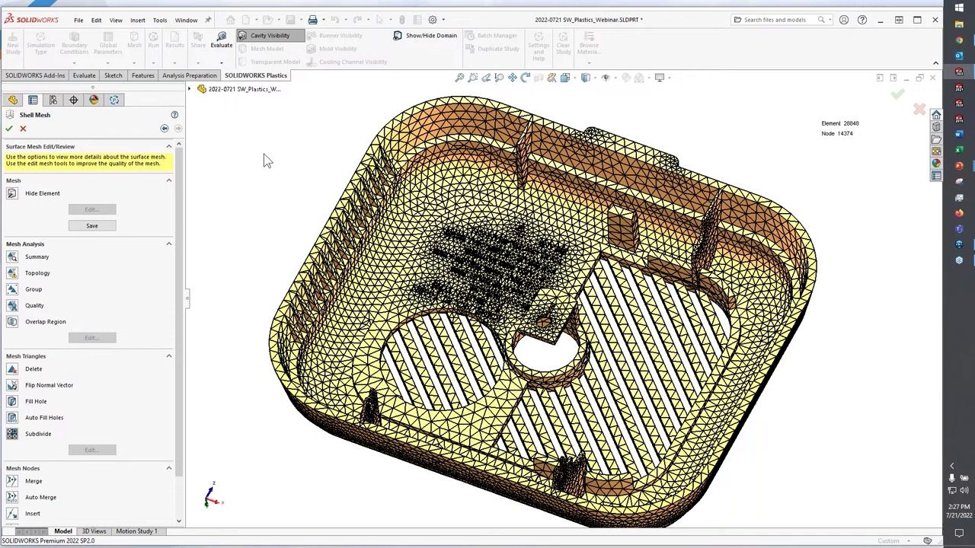
left_click(225, 63)
left_click(236, 76)
Step: Run the aspect-ratio quality check, toggle the 8–20 elements' visibility, and apply the automatic Fix
left_click(12, 305)
left_click(82, 338)
scroll(397, 337, "up", 5)
middle_click_drag(398, 337, 487, 308)
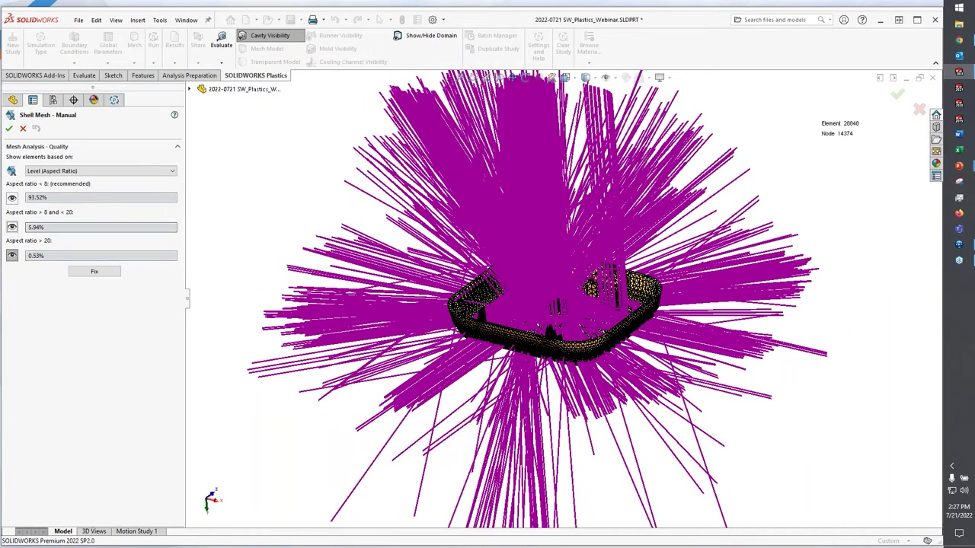
left_click(13, 227)
left_click(12, 227)
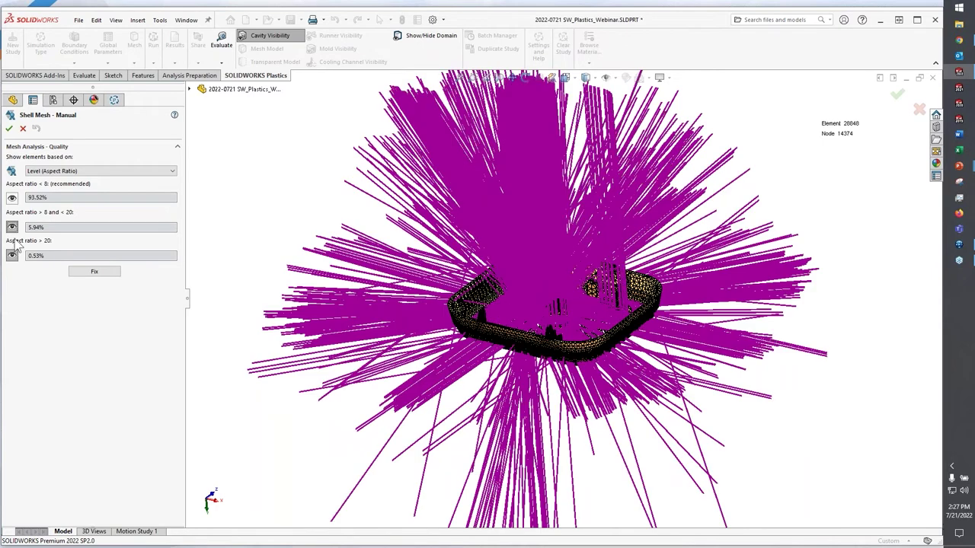
left_click(89, 275)
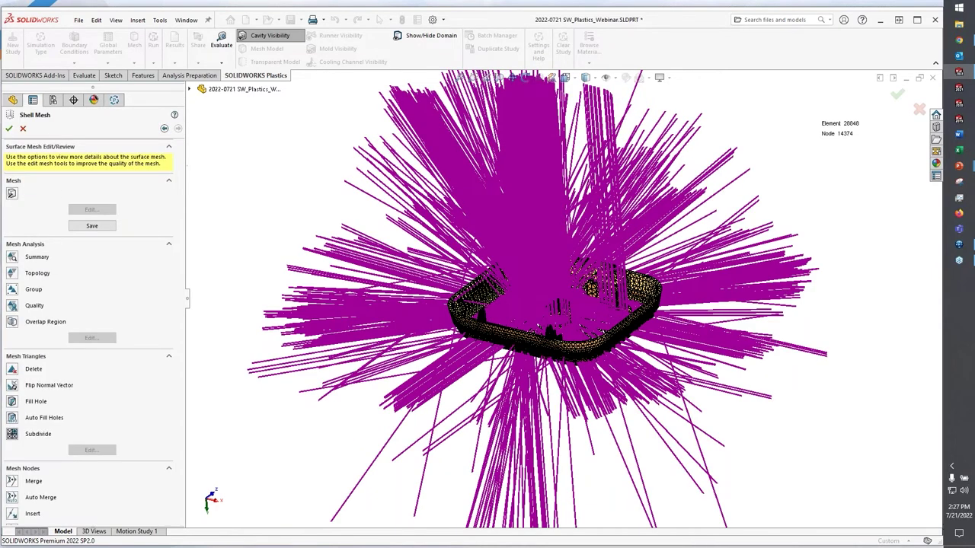
Step: Regenerate the surface mesh at Fine density, reaching 66122 elements and 33011 nodes, and inspect it
left_click(163, 128)
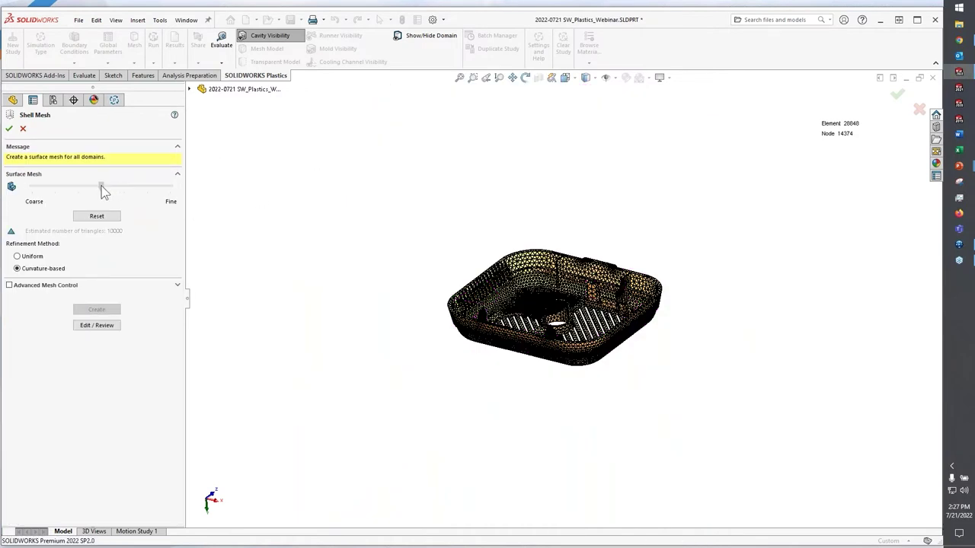
left_click_drag(101, 186, 321, 200)
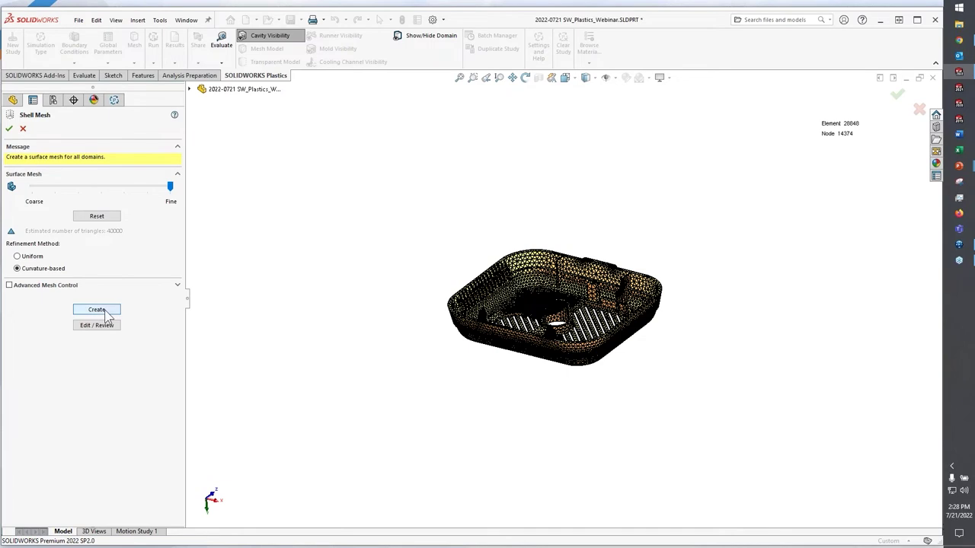
left_click(97, 310)
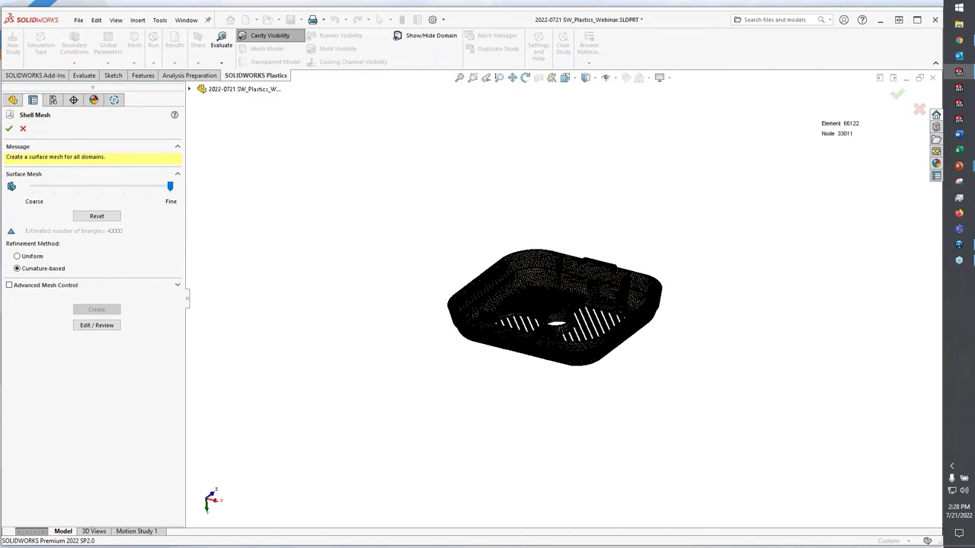
middle_click_drag(644, 224, 556, 293)
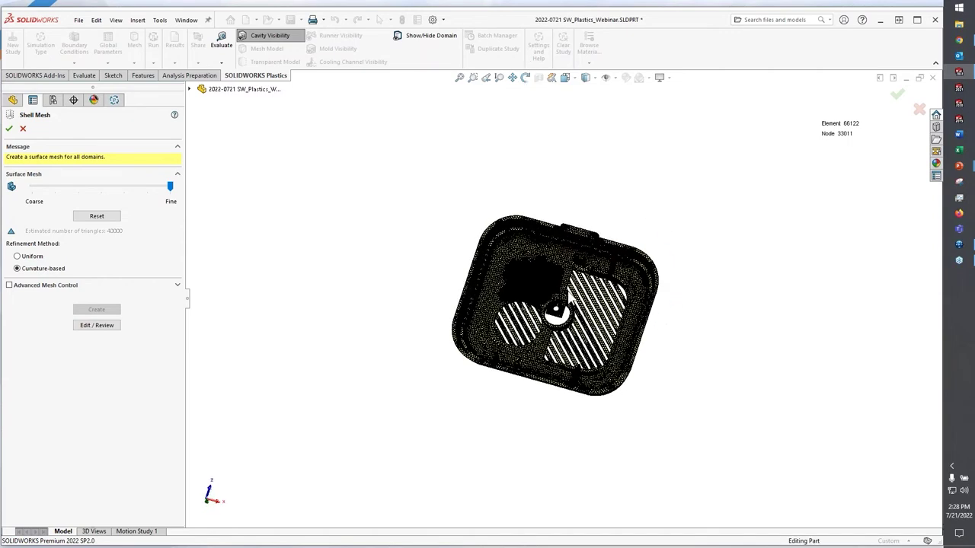
scroll(557, 293, "down", 3)
scroll(556, 294, "down", 1)
scroll(590, 274, "down", 1)
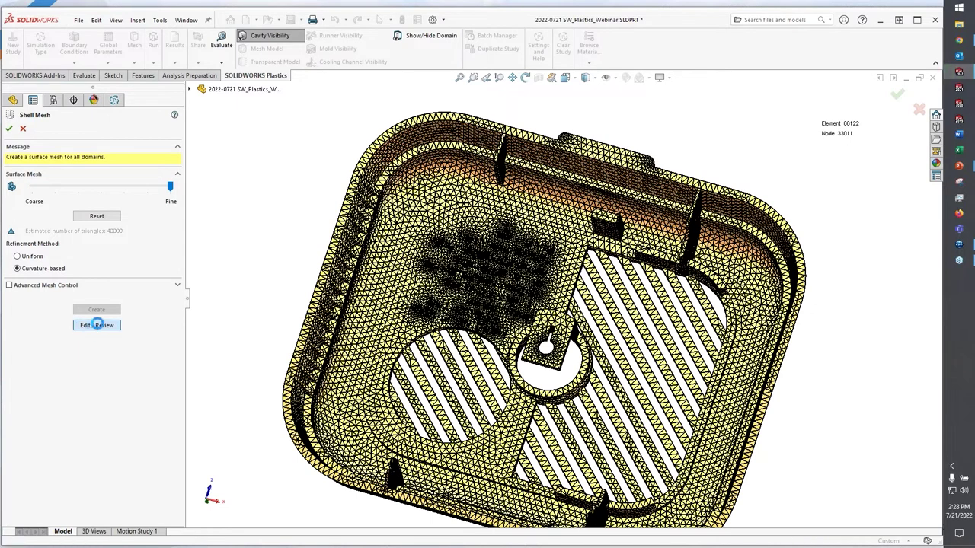
Step: Run the quality and summary checks on the refined mesh (97.79% below aspect ratio 8), then exit Shell Mesh
left_click(95, 326)
left_click(11, 305)
left_click(91, 338)
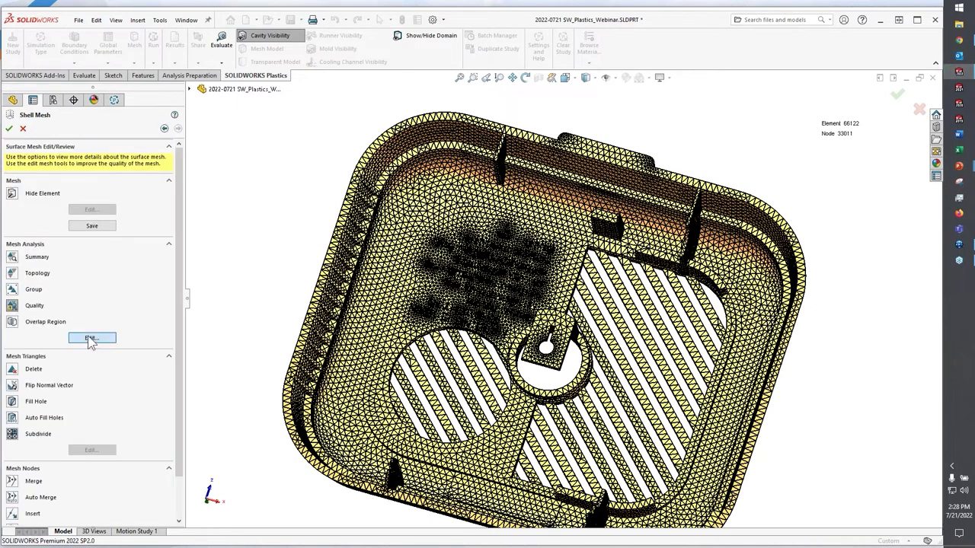
middle_click_drag(332, 304, 348, 230)
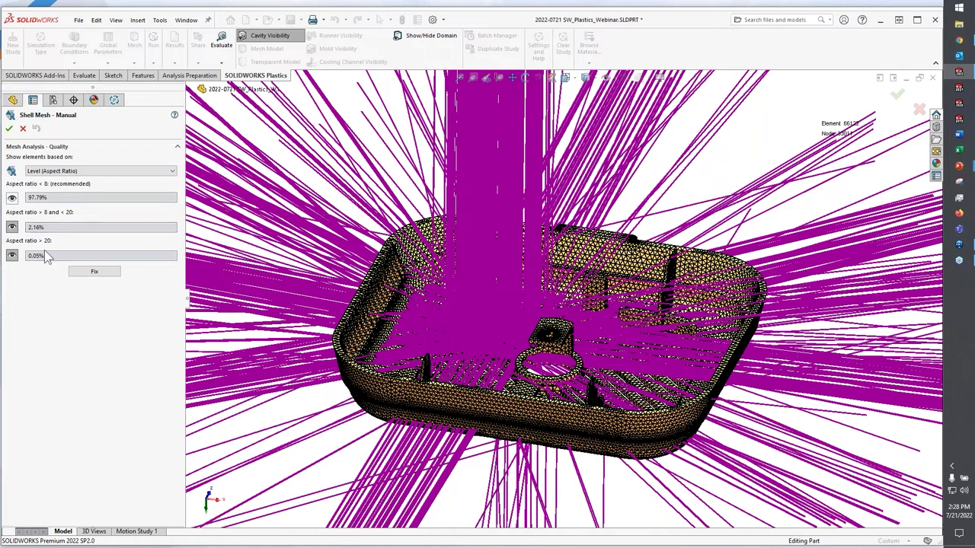
left_click(9, 128)
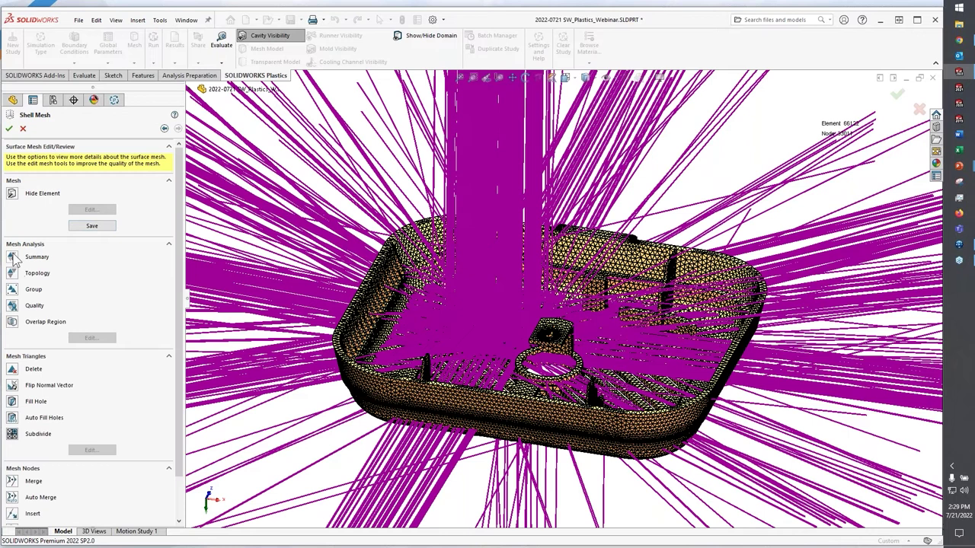
left_click(14, 259)
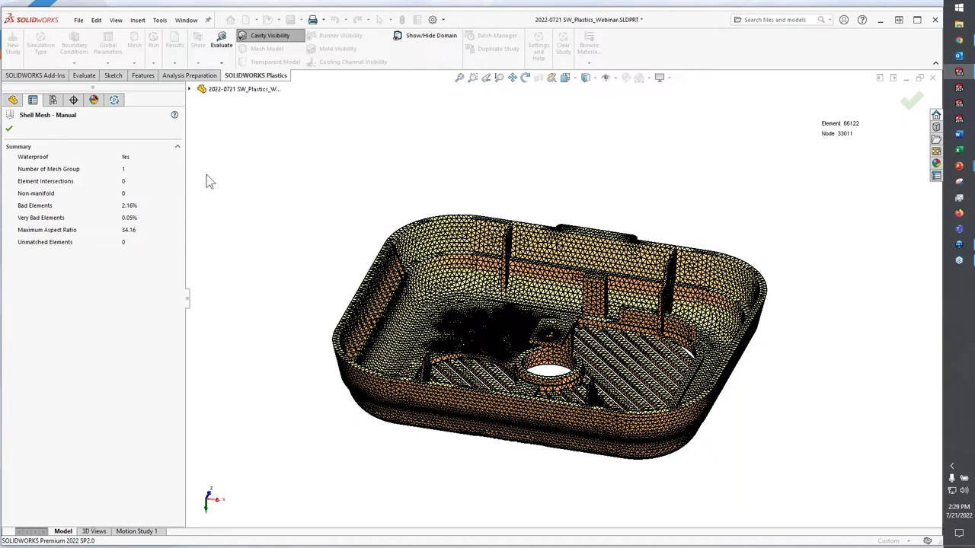
left_click(9, 128)
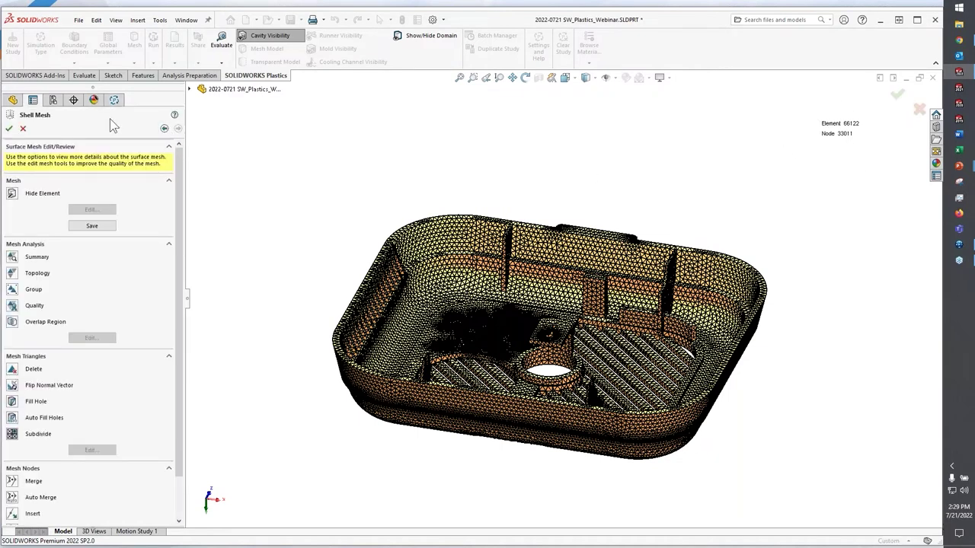
left_click(22, 128)
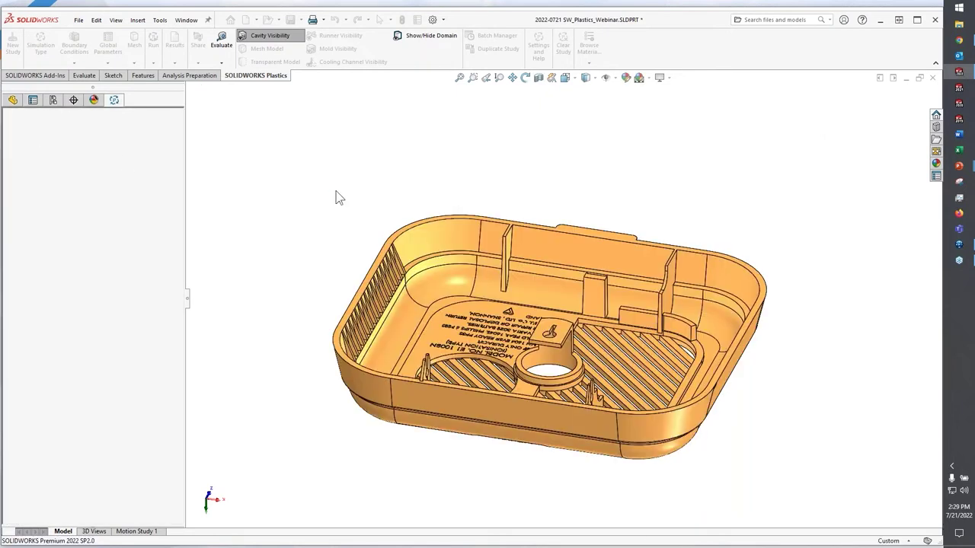
Step: Activate the B - WITHOUT TEXT configuration of the housing
left_click(53, 101)
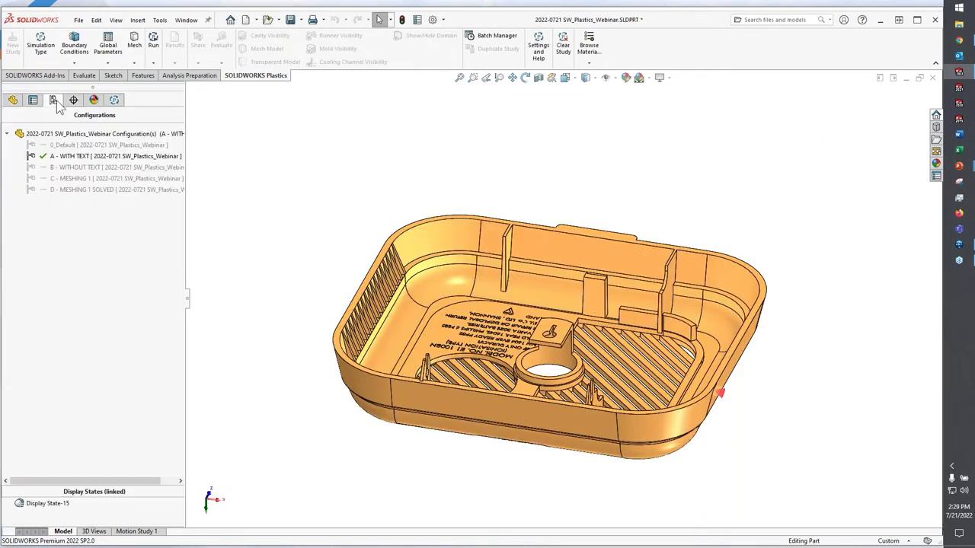
double_click(115, 167)
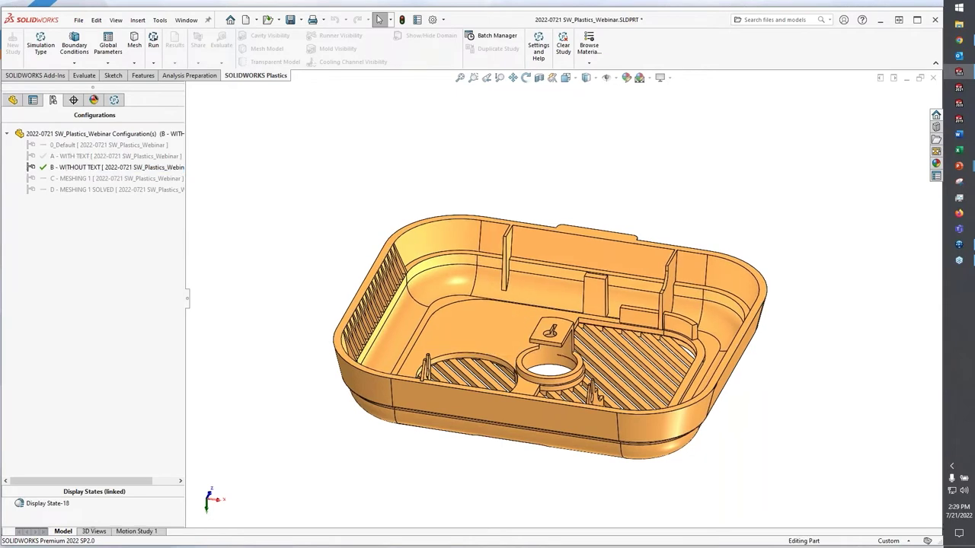
left_click(114, 100)
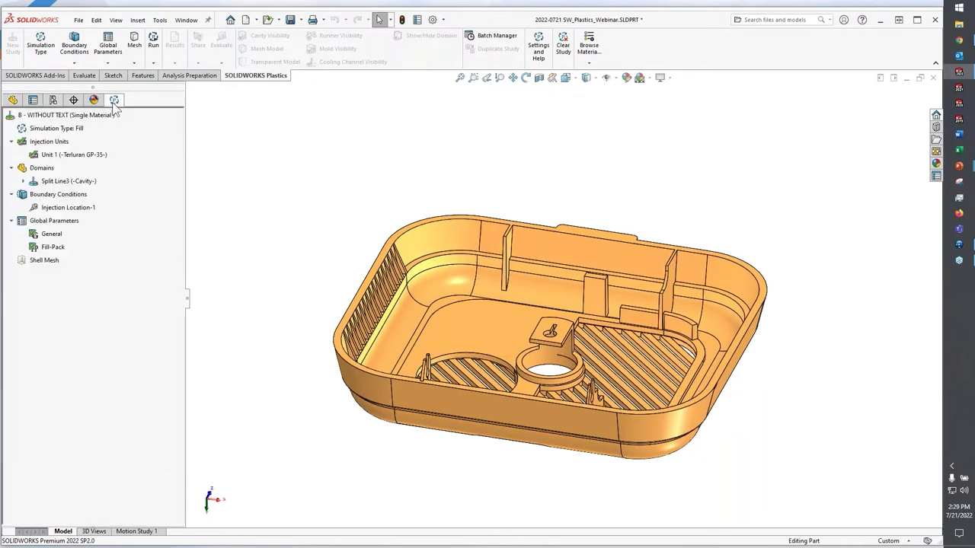
Step: Create a mid-density shell mesh (21526 elements, 10711 nodes) and review its summary
right_click(44, 261)
left_click(70, 265)
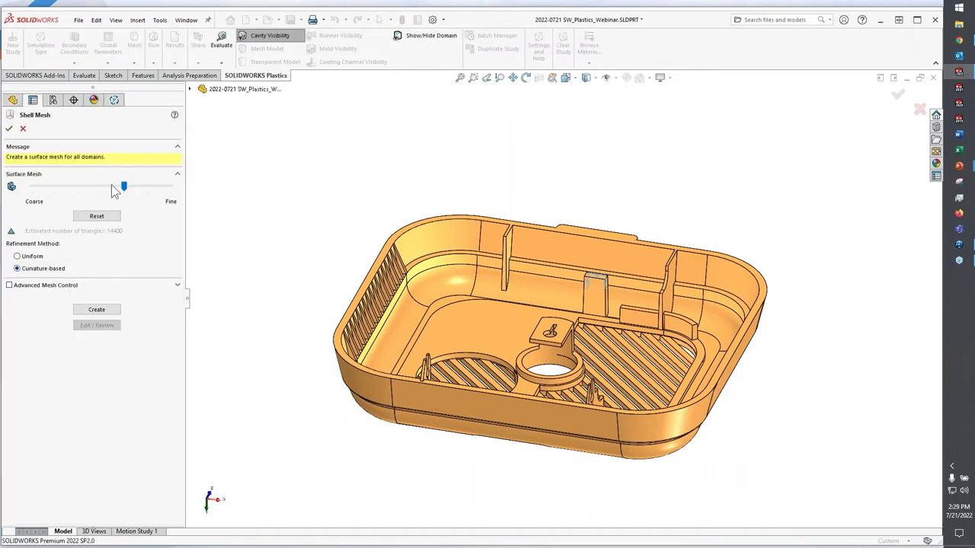
left_click(103, 187)
left_click(99, 309)
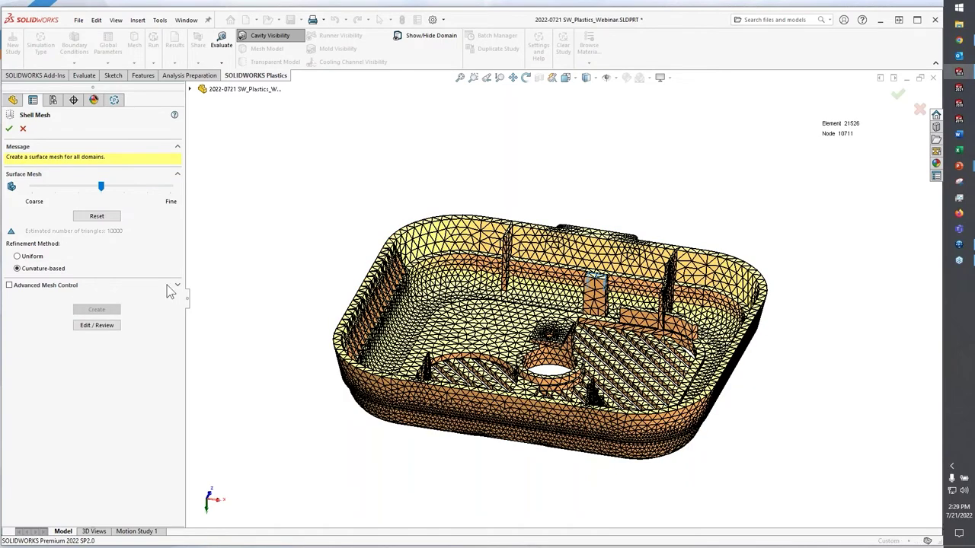
left_click(105, 326)
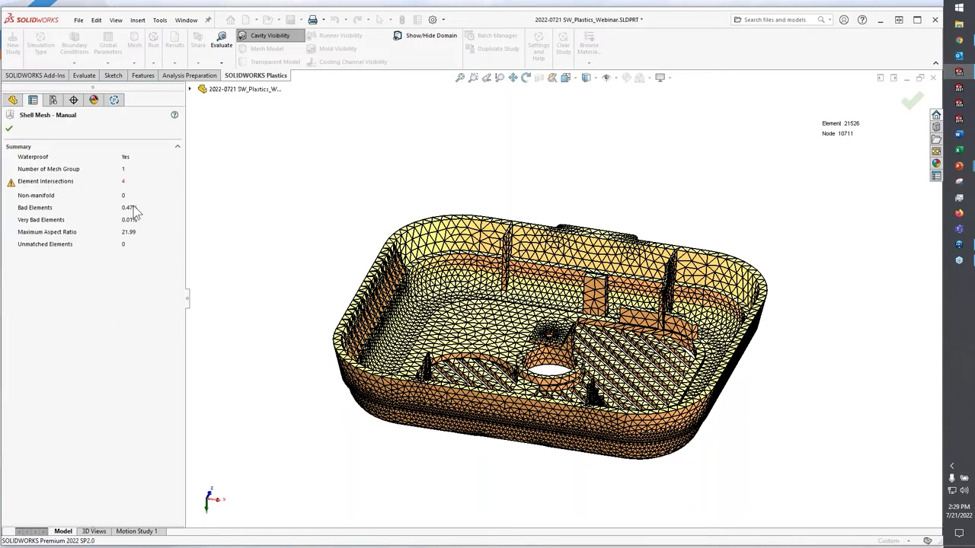
Step: Open the aspect-ratio quality analysis with leader lines pointing to the bad elements
left_click(9, 128)
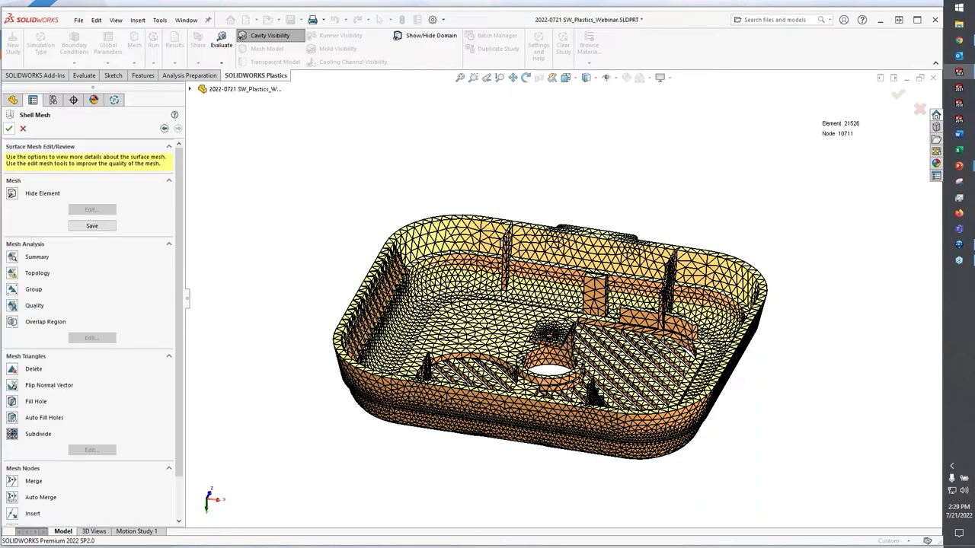
left_click(12, 305)
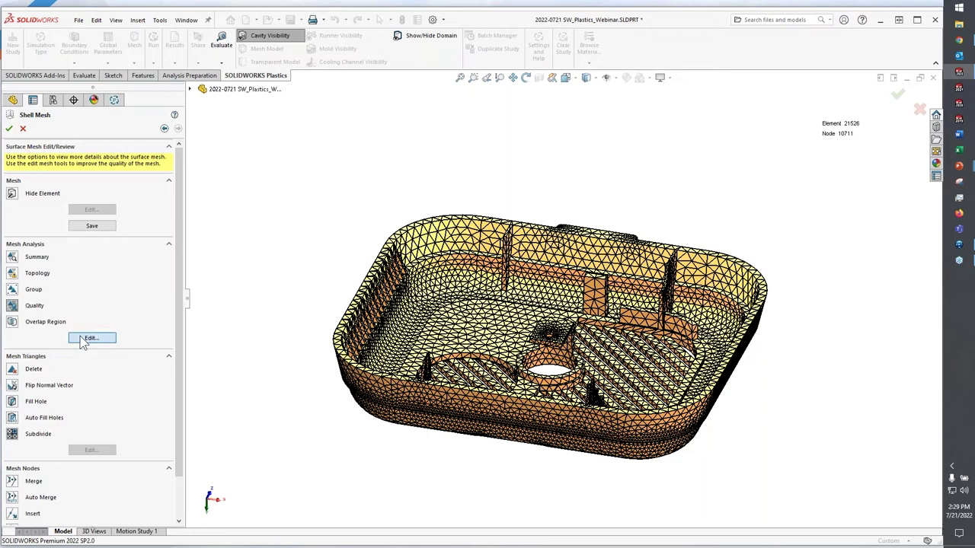
left_click(92, 338)
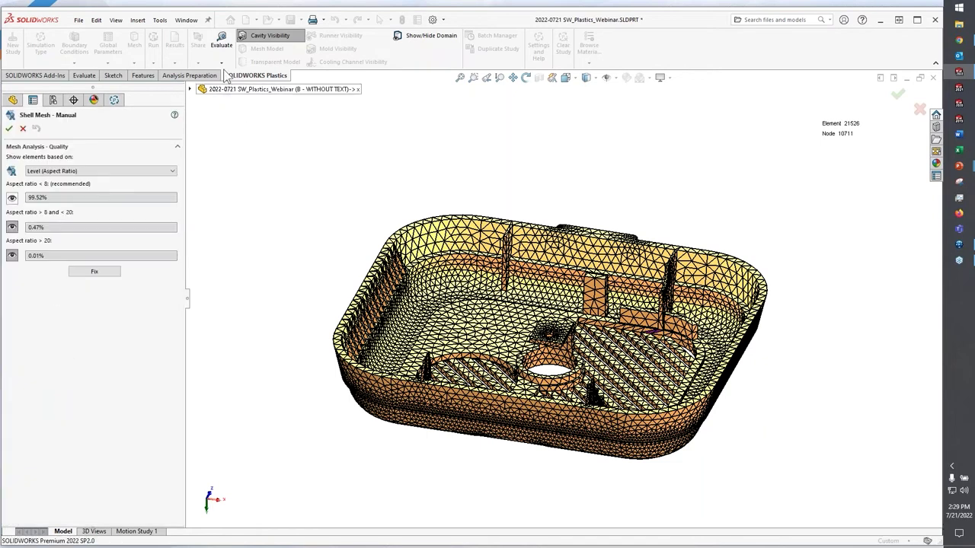
left_click(221, 63)
left_click(230, 76)
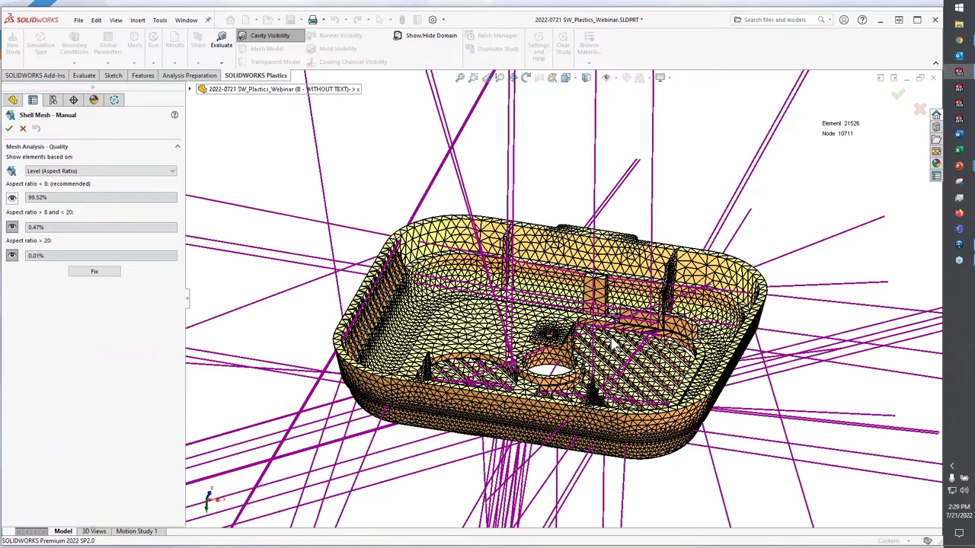
scroll(655, 346, "down", 2)
scroll(661, 345, "down", 6)
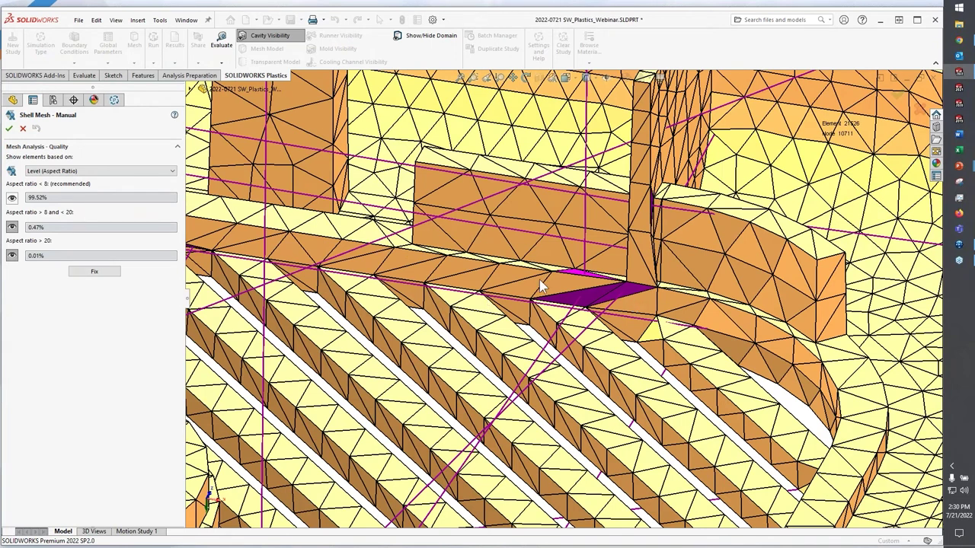
Step: Fix the badly shaped elements at the inner rib and inspect the remeshed region
left_click(94, 272)
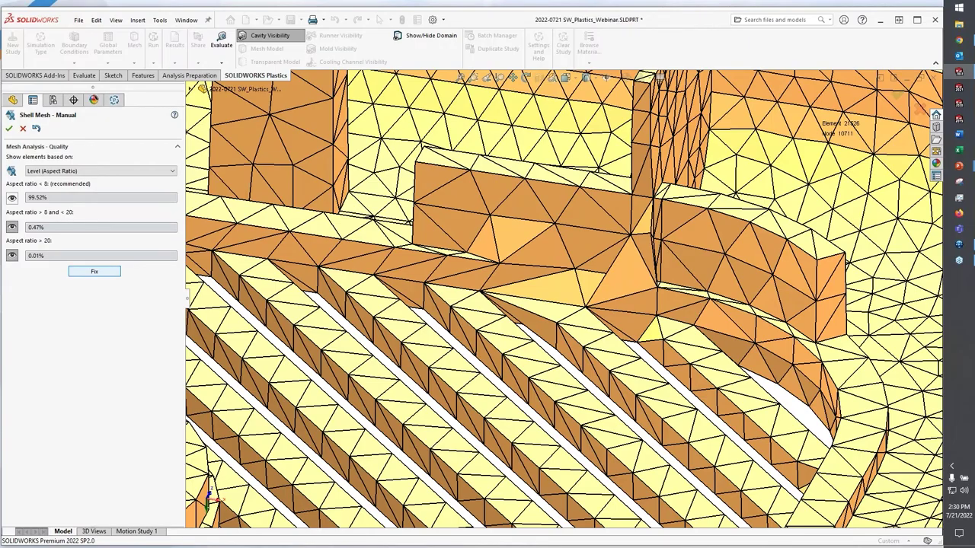
middle_click_drag(602, 276, 630, 302)
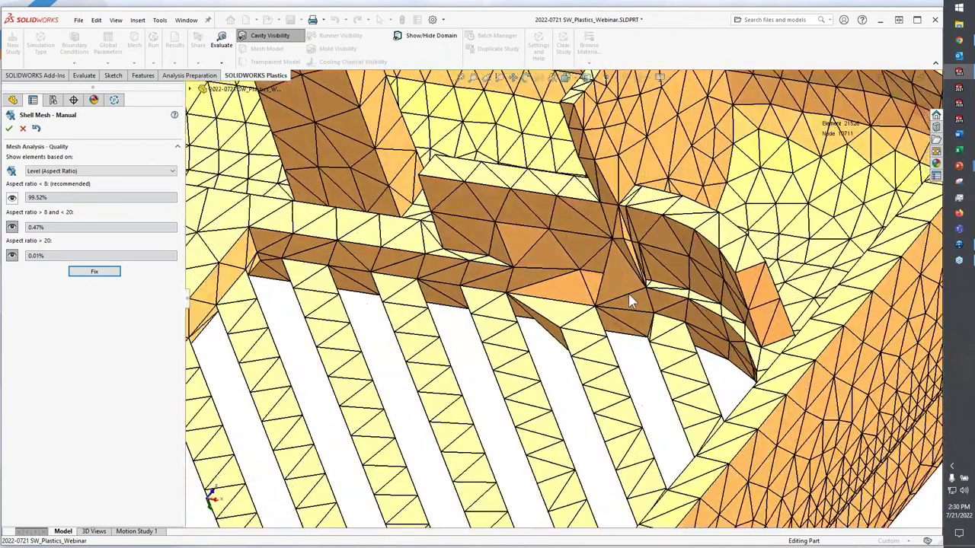
scroll(631, 301, "down", 2)
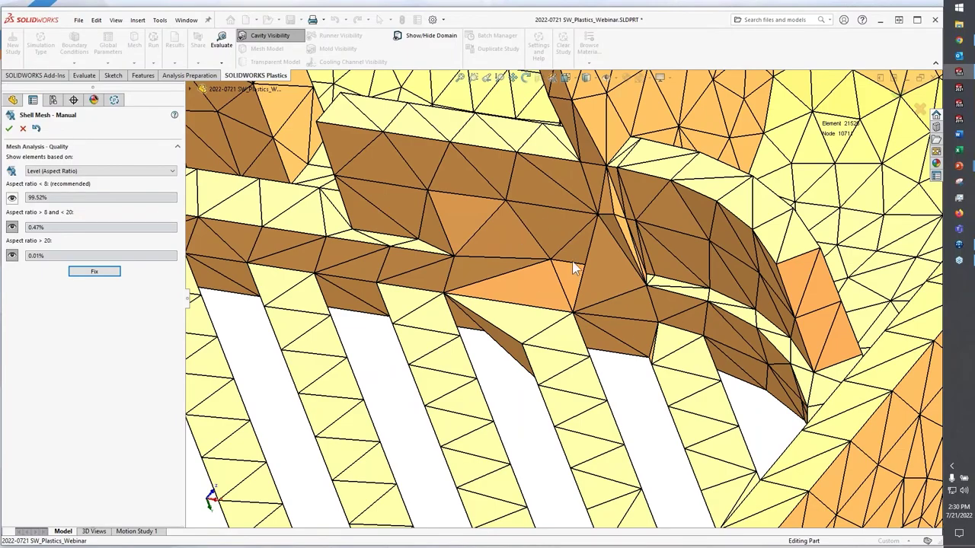
middle_click_drag(575, 268, 621, 239)
scroll(638, 279, "up", 8)
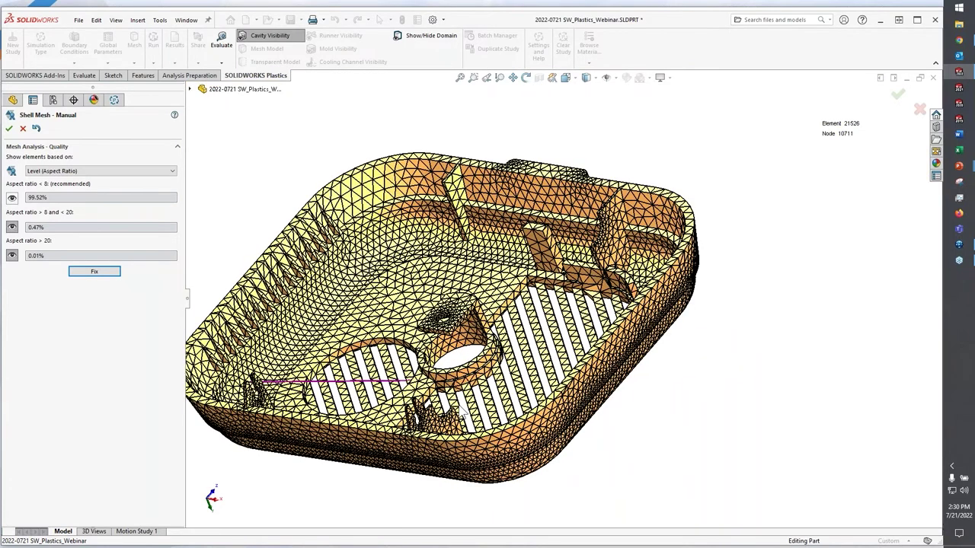
middle_click_drag(463, 414, 425, 386)
scroll(427, 385, "down", 5)
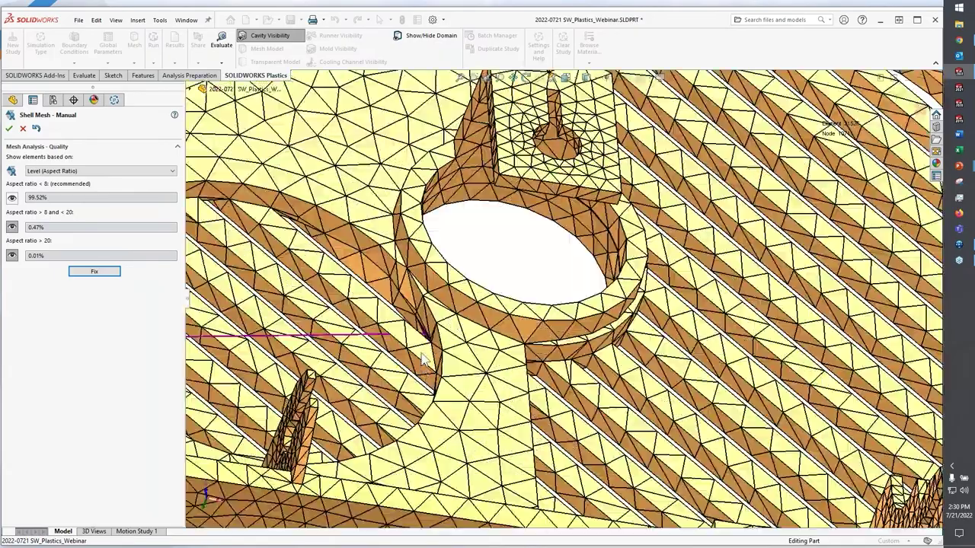
scroll(423, 361, "down", 10)
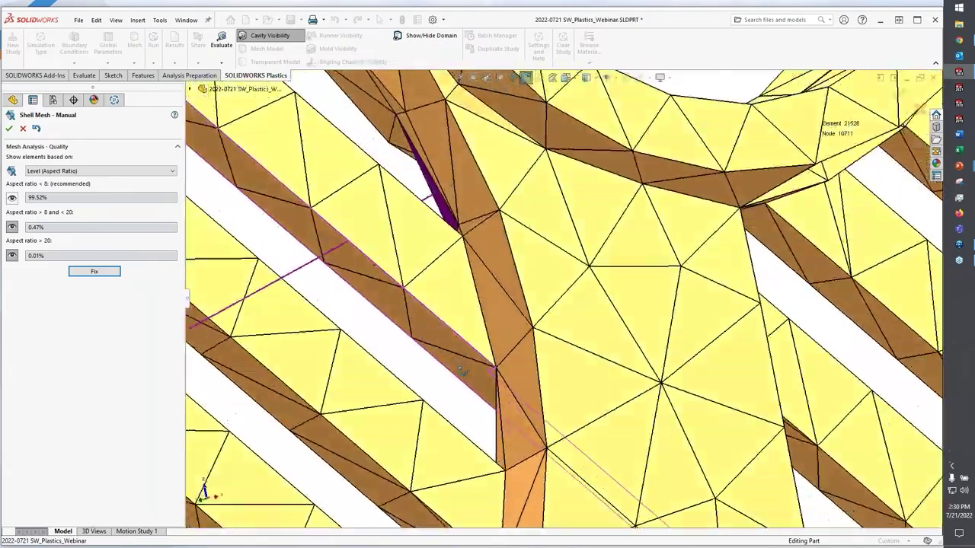
scroll(499, 301, "up", 10)
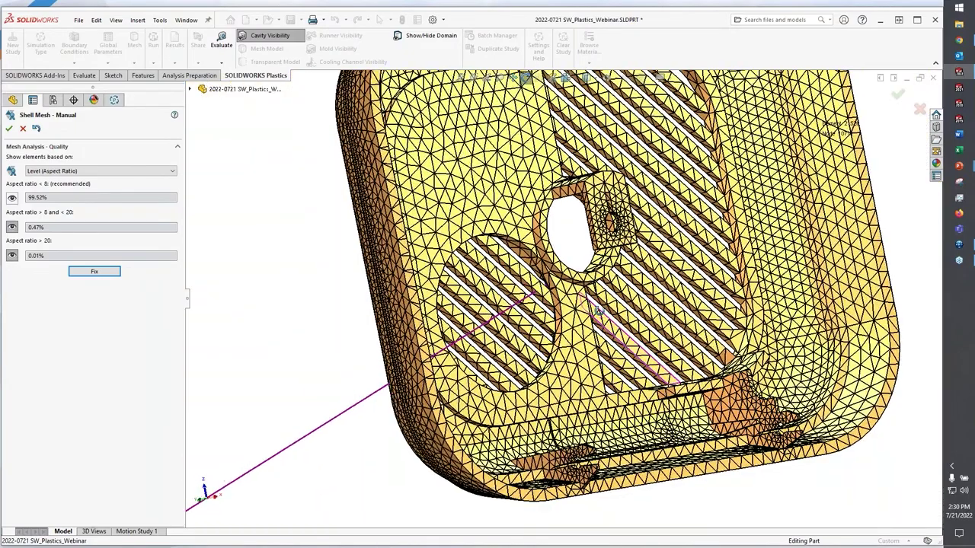
middle_click_drag(599, 311, 526, 300)
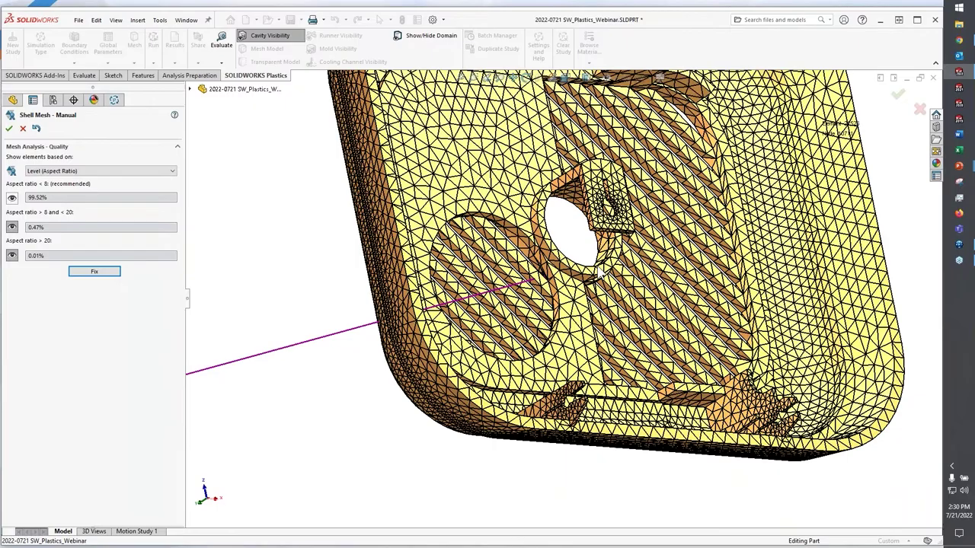
scroll(556, 289, "down", 8)
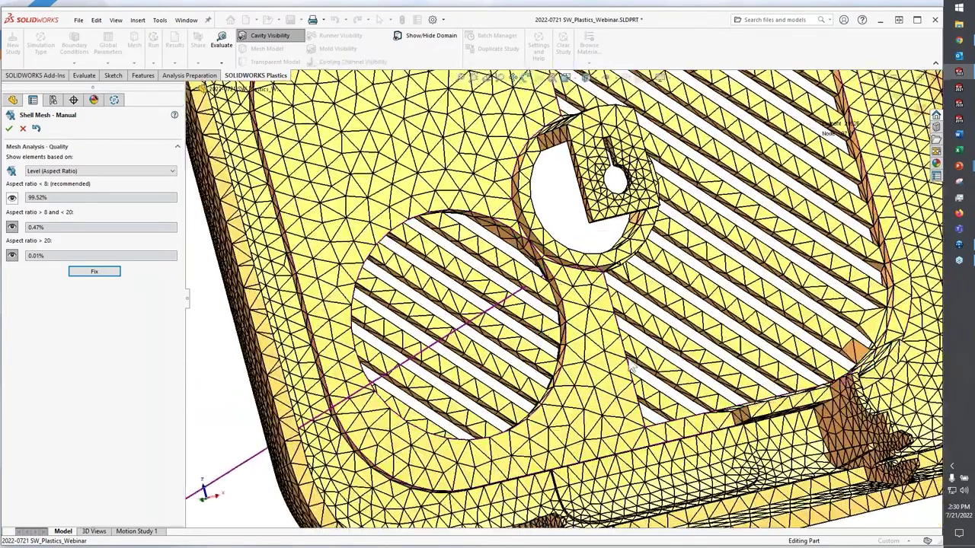
middle_click_drag(632, 367, 637, 304, "ctrl")
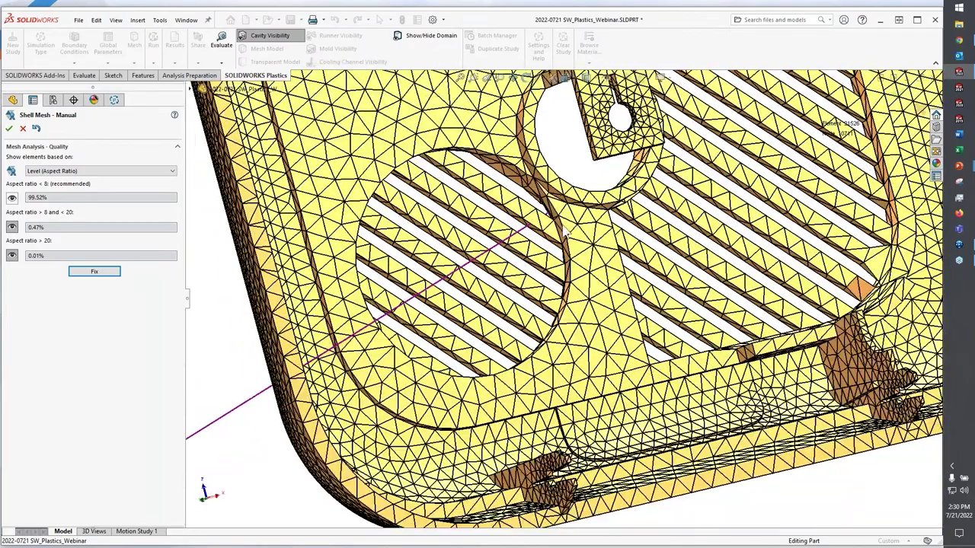
Step: Retry the fix, then hide the lower corner mesh elements with Hide Elements
left_click(95, 273)
left_click(9, 128)
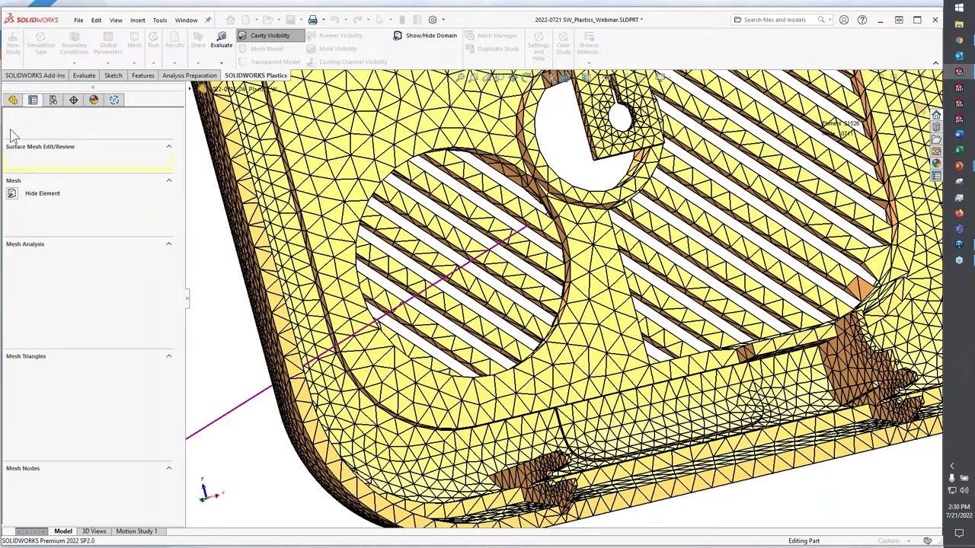
left_click(12, 193)
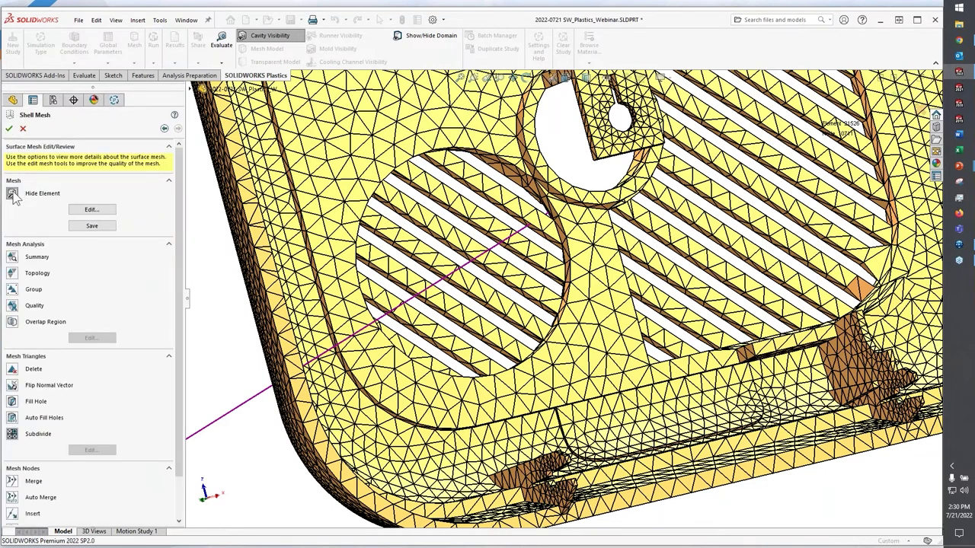
left_click(91, 210)
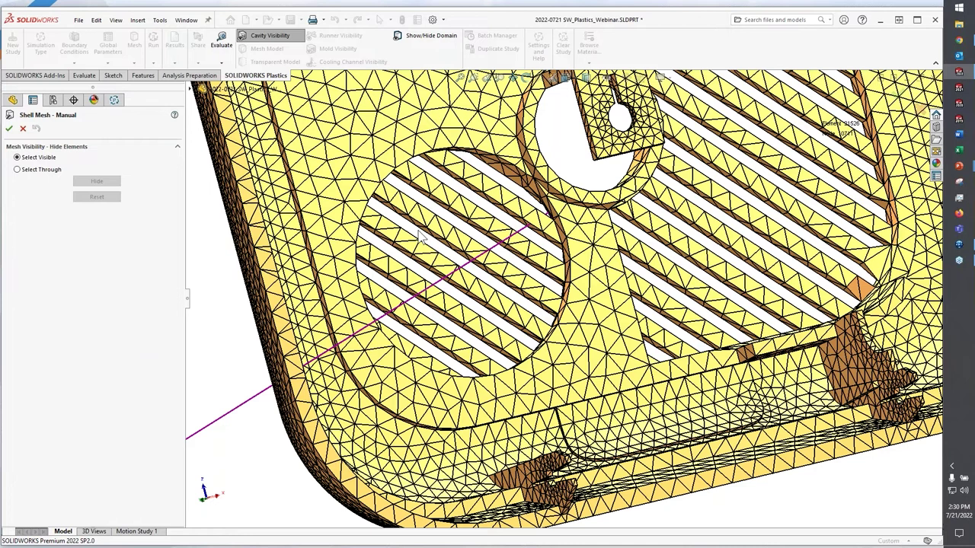
middle_click_drag(457, 248, 530, 319)
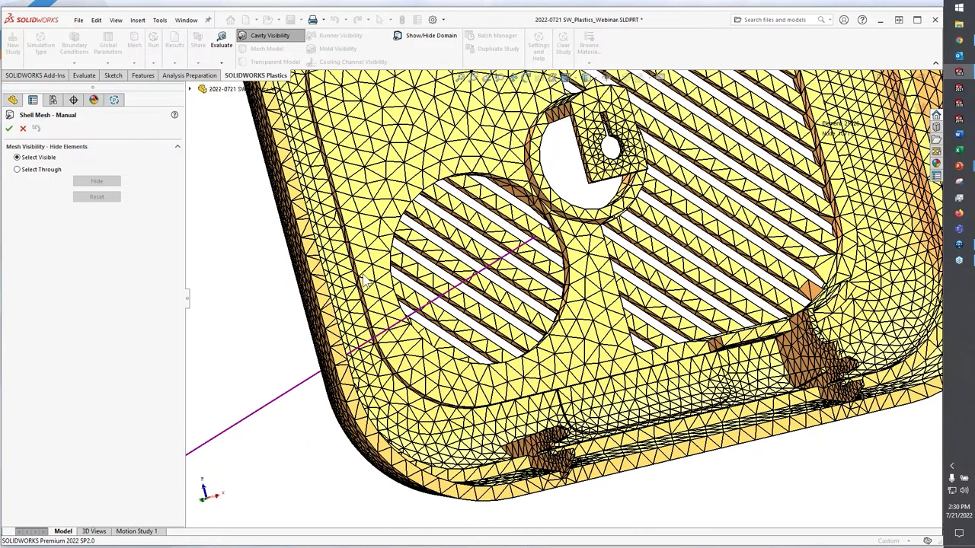
left_click_drag(358, 259, 743, 428)
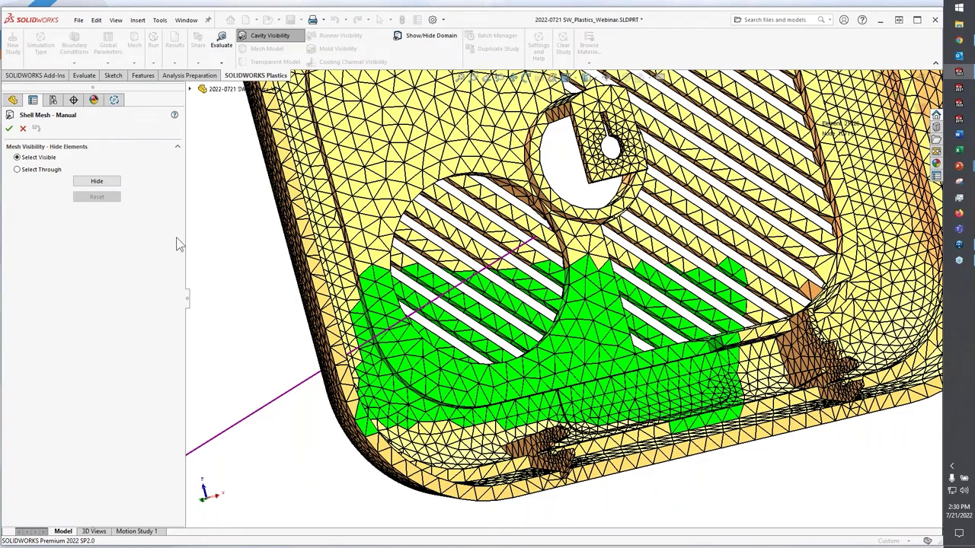
left_click(97, 181)
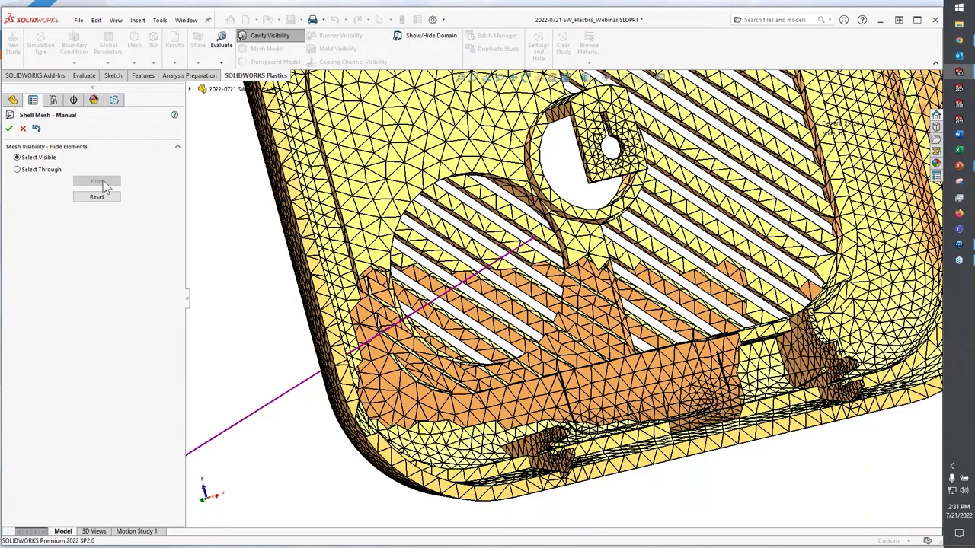
Step: Hide the exposed, rib, boss and upper-rib mesh elements to see inside the housing
middle_click_drag(552, 352, 407, 290)
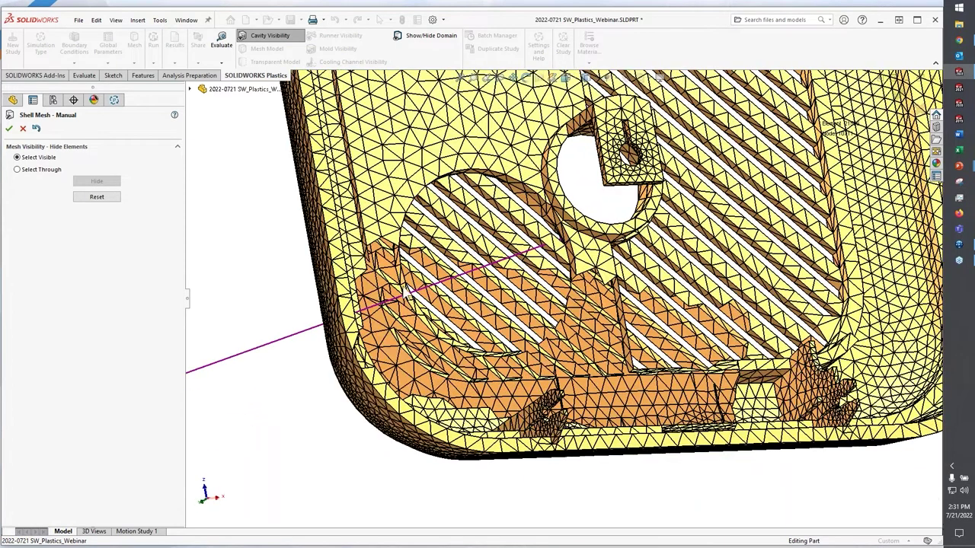
left_click_drag(408, 293, 623, 386)
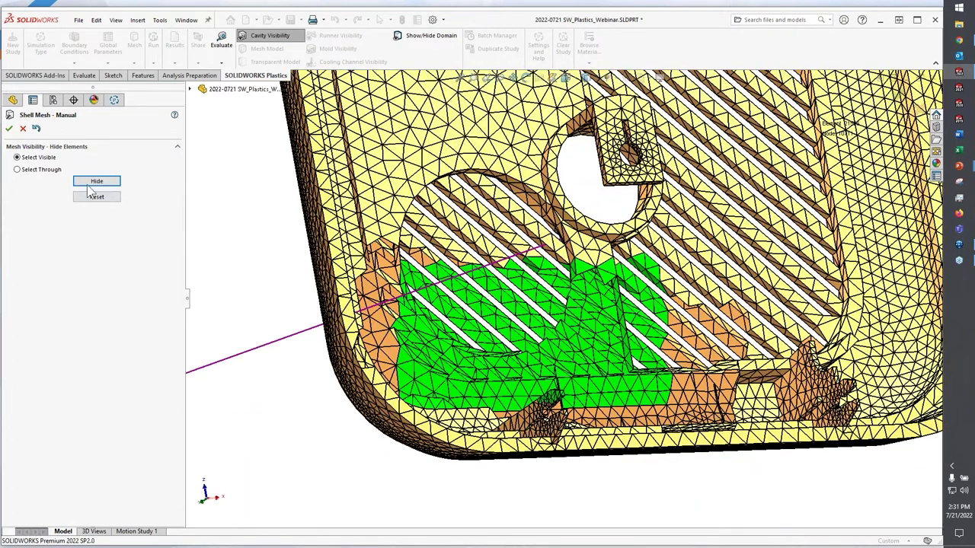
left_click(93, 183)
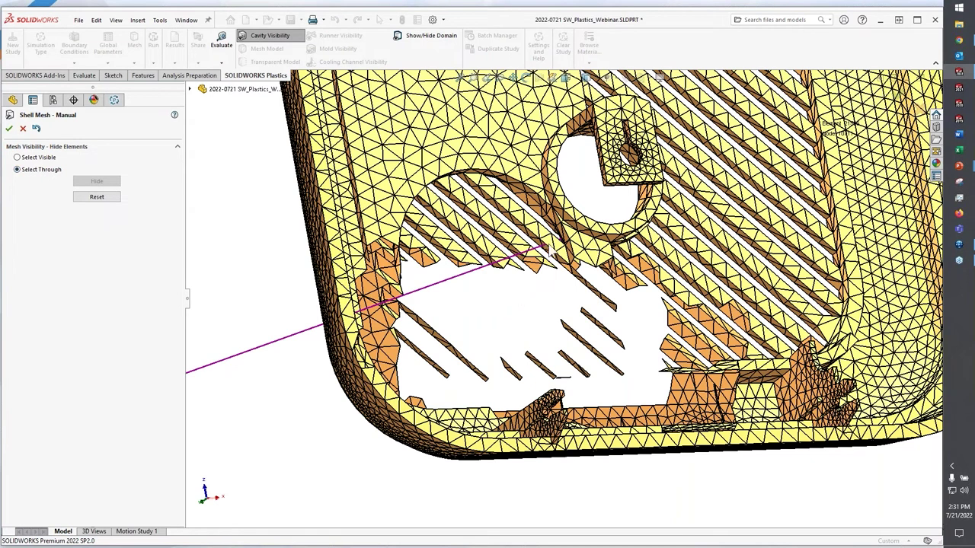
scroll(529, 281, "down", 5)
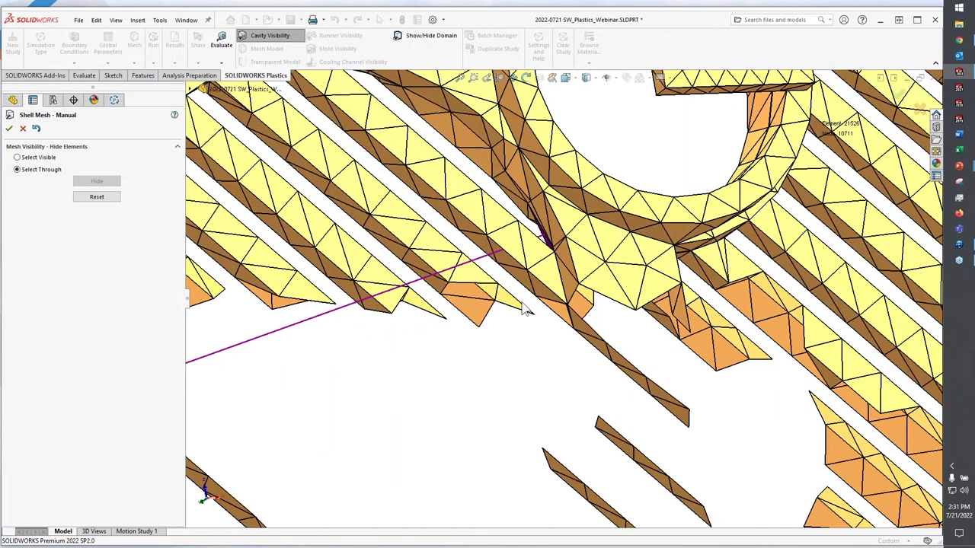
scroll(527, 312, "up", 3)
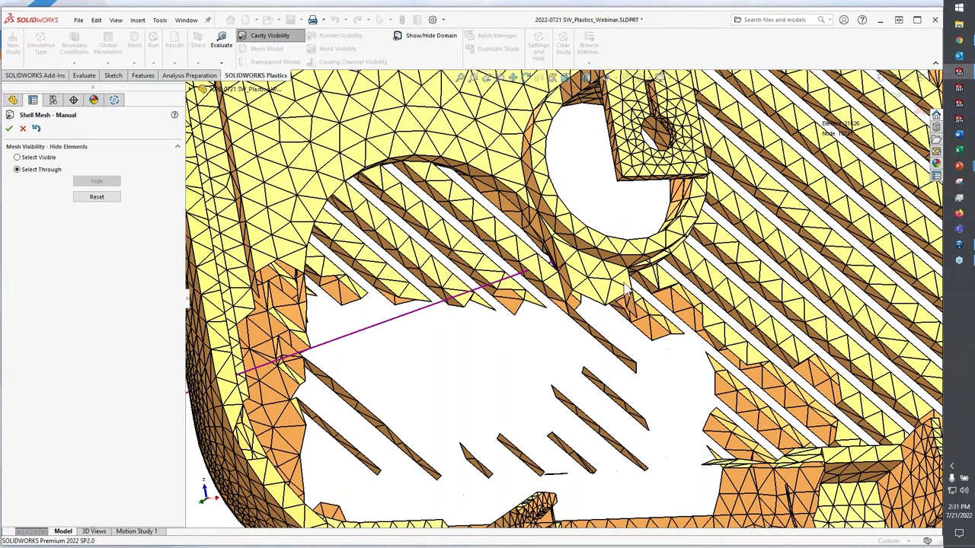
left_click_drag(581, 202, 926, 446)
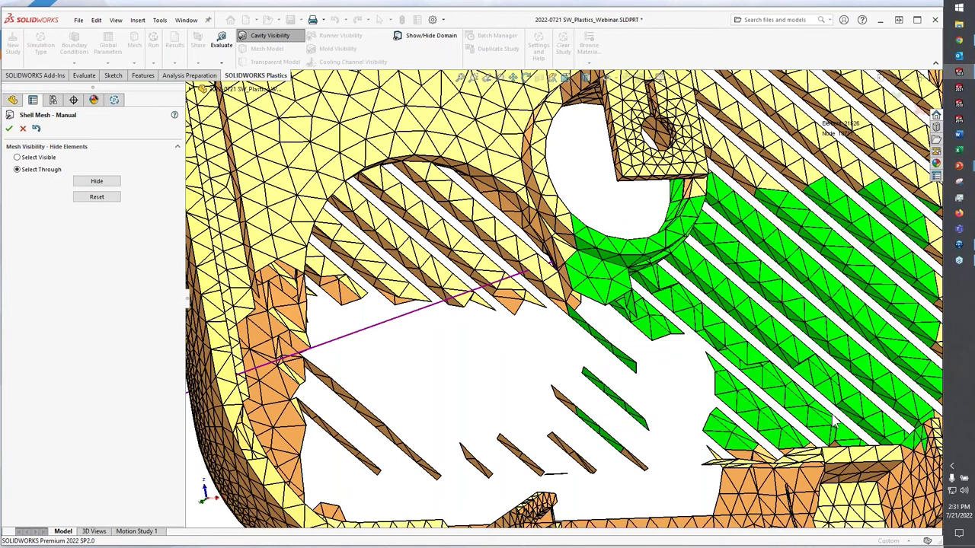
left_click(97, 181)
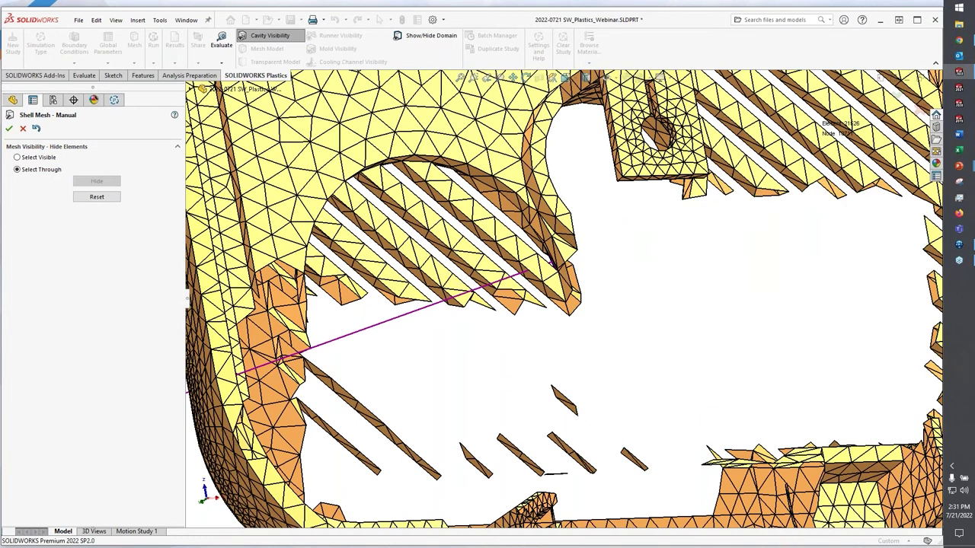
left_click_drag(428, 131, 575, 239)
left_click(97, 182)
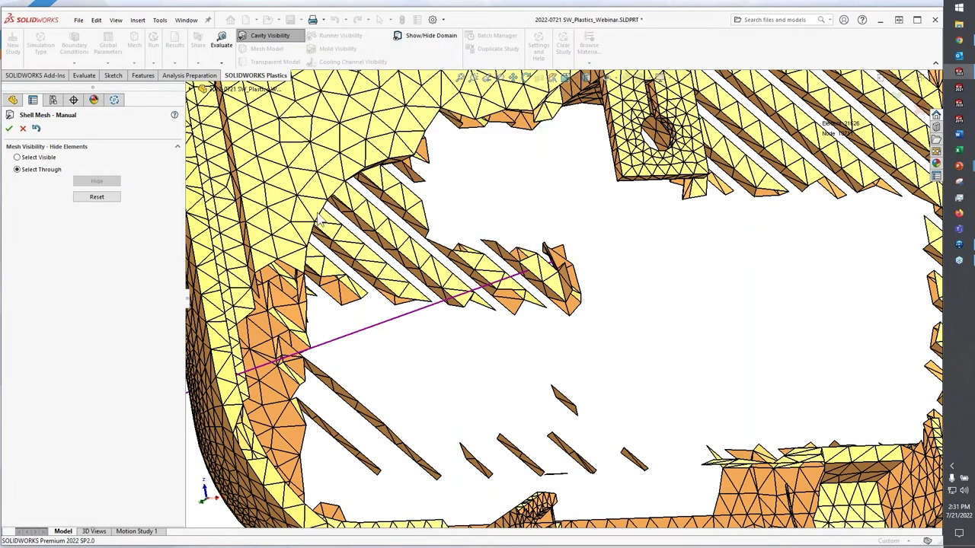
middle_click_drag(614, 230, 645, 252)
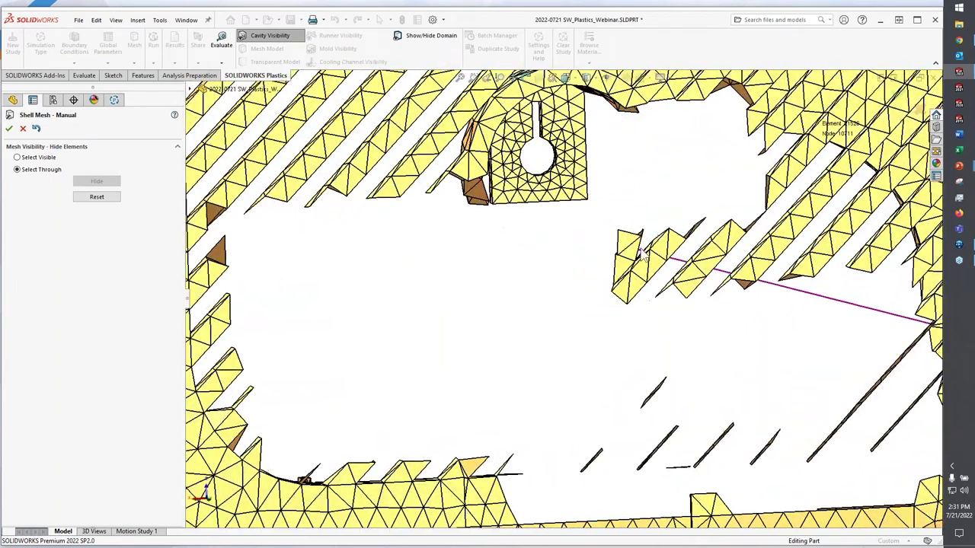
left_click_drag(663, 218, 716, 283)
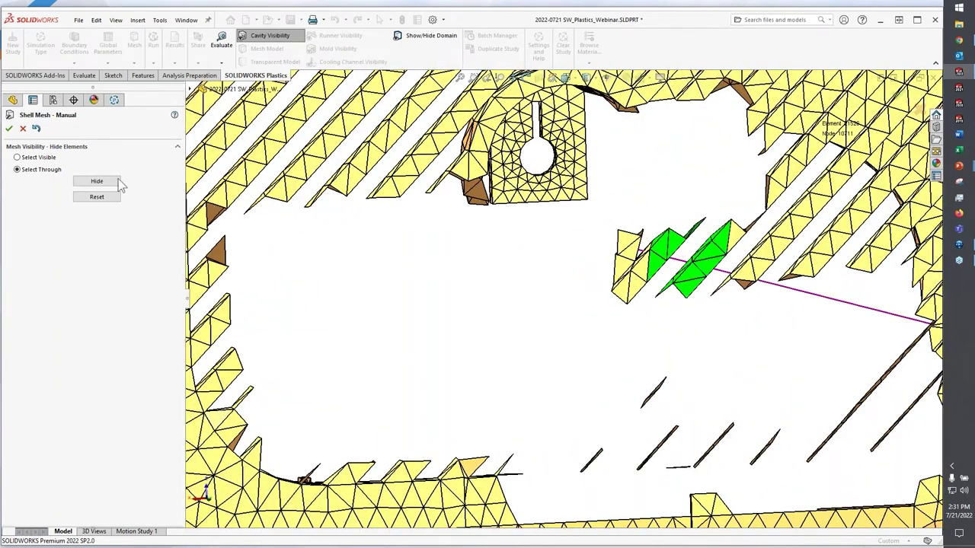
left_click(115, 183)
Step: Restore all hidden mesh elements with Reset and close Hide Elements
scroll(544, 254, "down", 10)
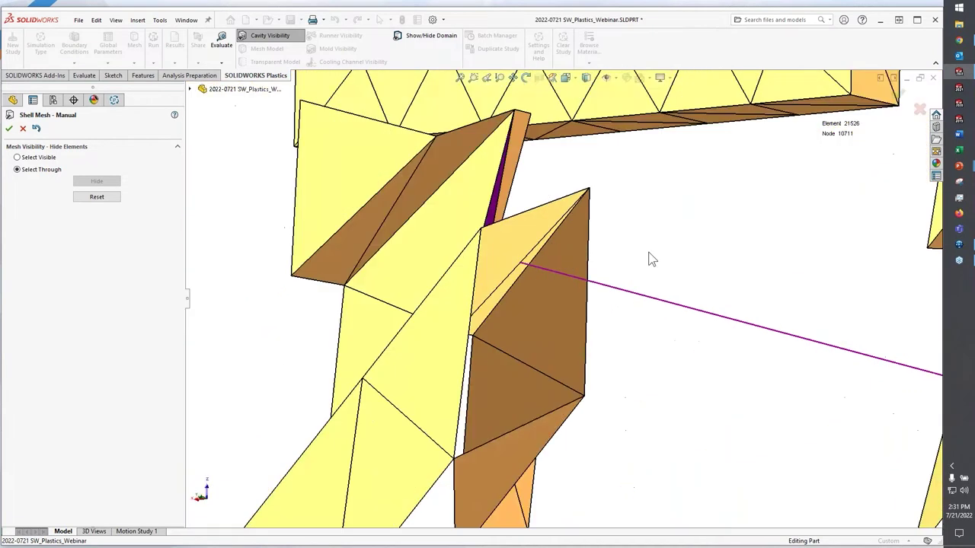
scroll(538, 226, "down", 3)
scroll(520, 220, "up", 2)
middle_click_drag(520, 220, 403, 229)
middle_click_drag(517, 197, 232, 181)
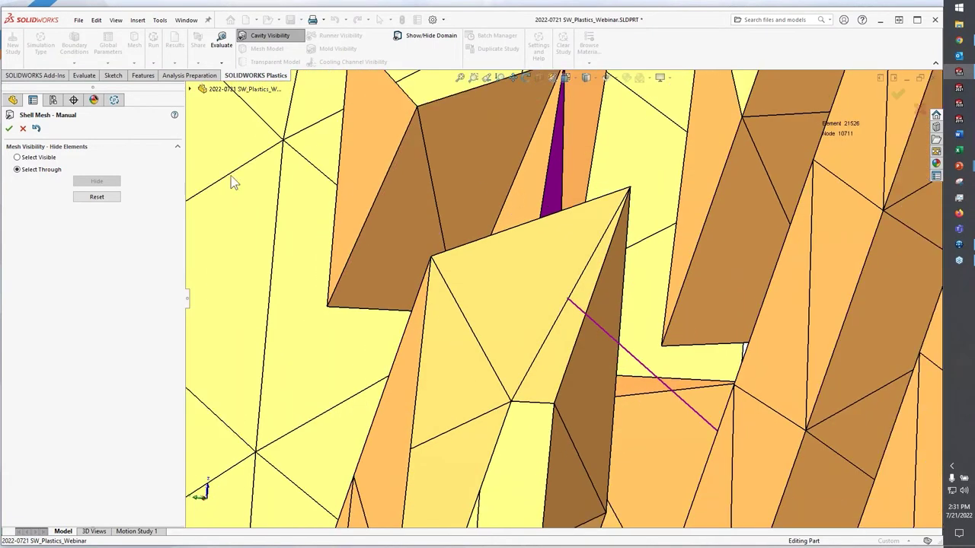
left_click(103, 197)
scroll(537, 240, "up", 15)
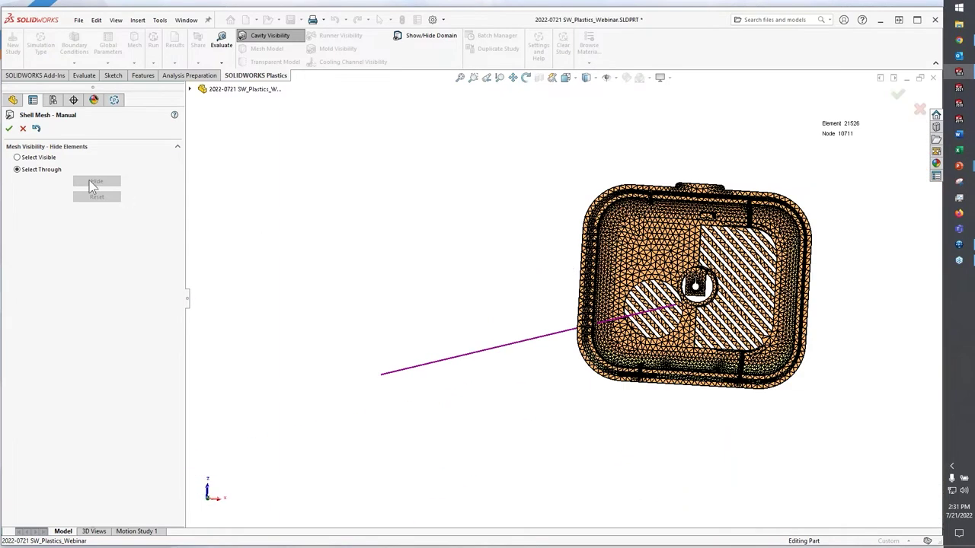
left_click(9, 128)
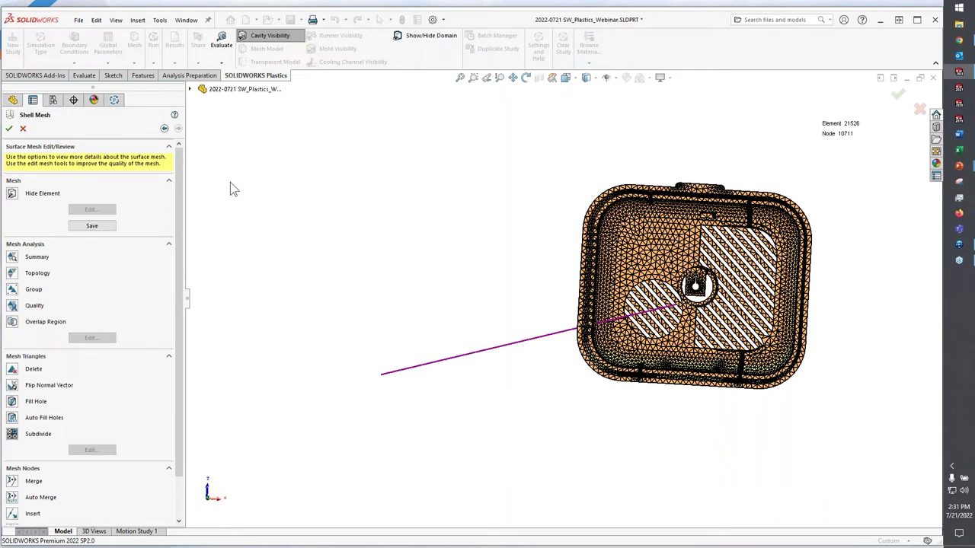
Step: Regenerate the surface mesh at about 14400 triangles and review its 25650-element summary
left_click(164, 127)
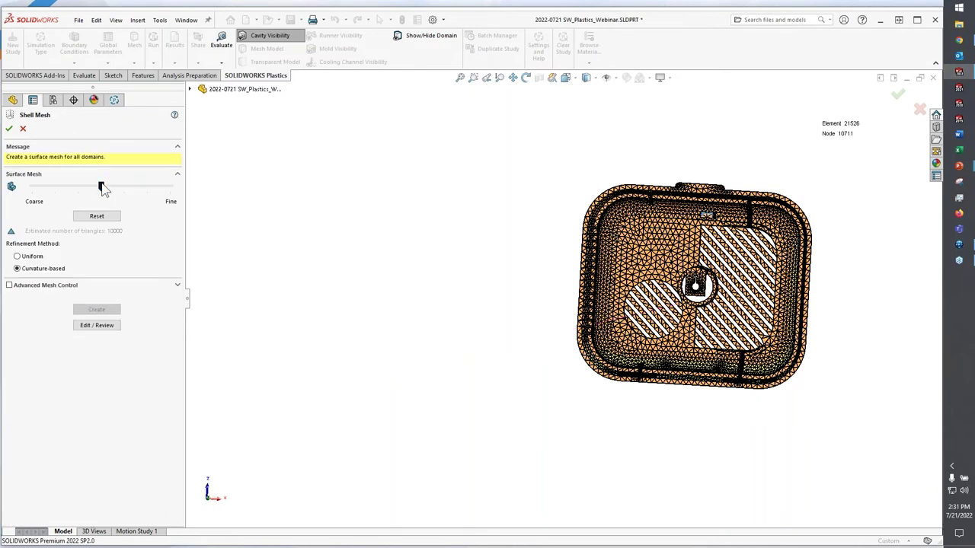
left_click(116, 192)
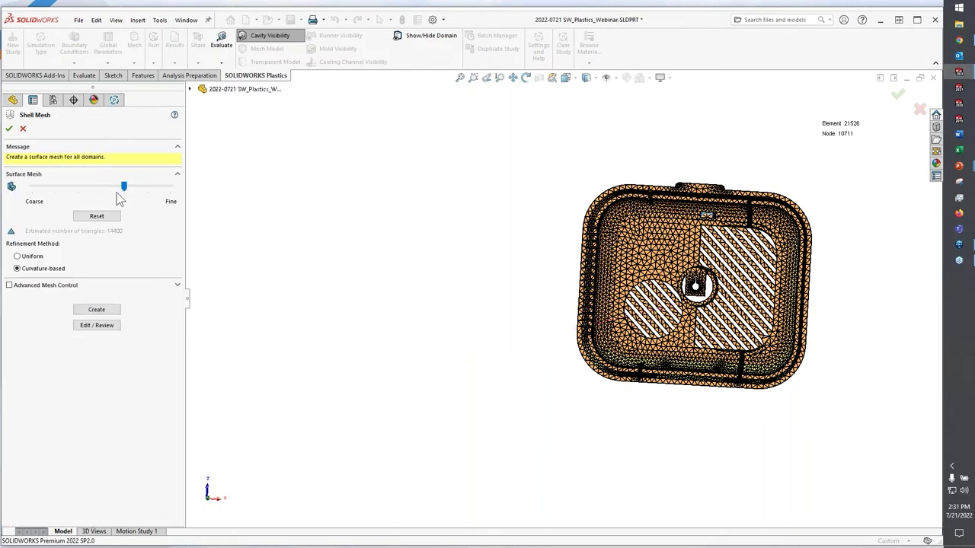
left_click(97, 309)
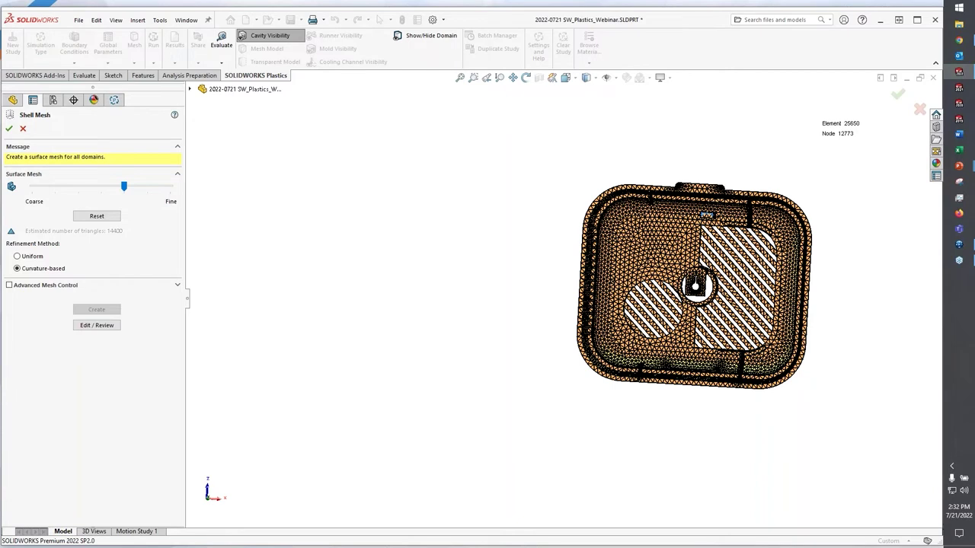
left_click(100, 326)
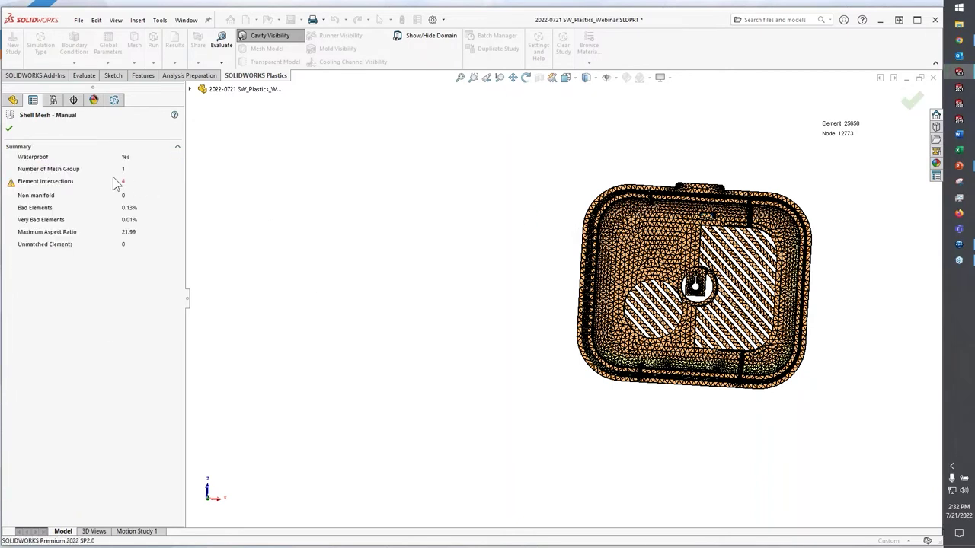
scroll(695, 290, "down", 3)
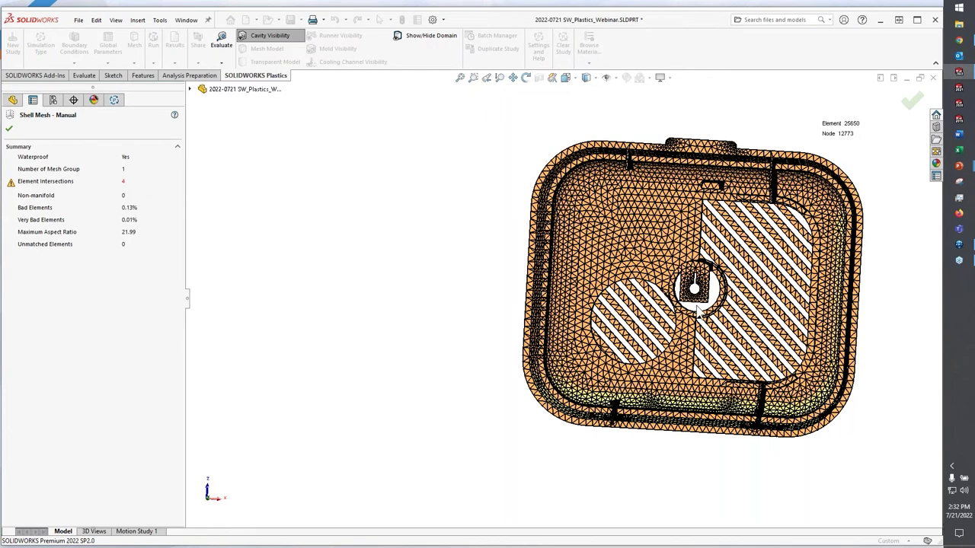
left_click(9, 128)
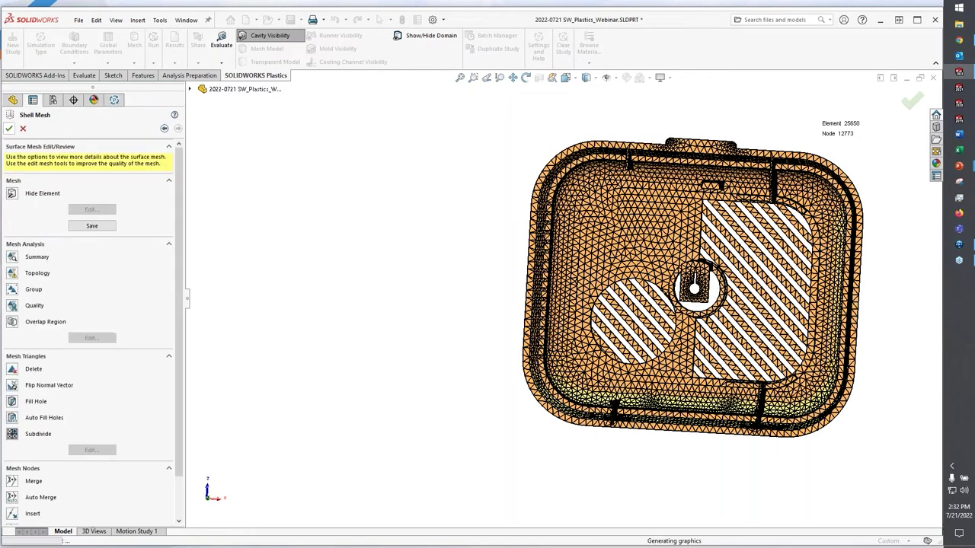
left_click(12, 275)
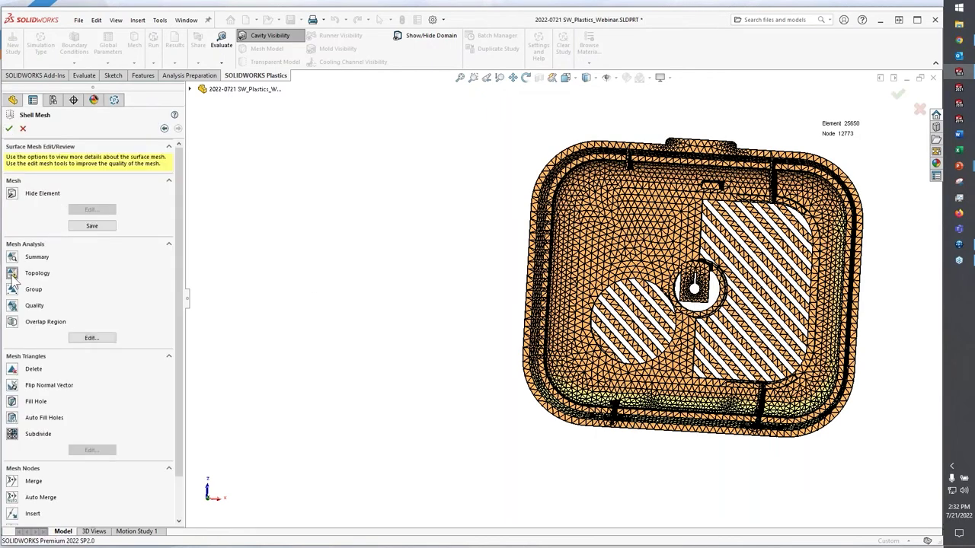
left_click(91, 338)
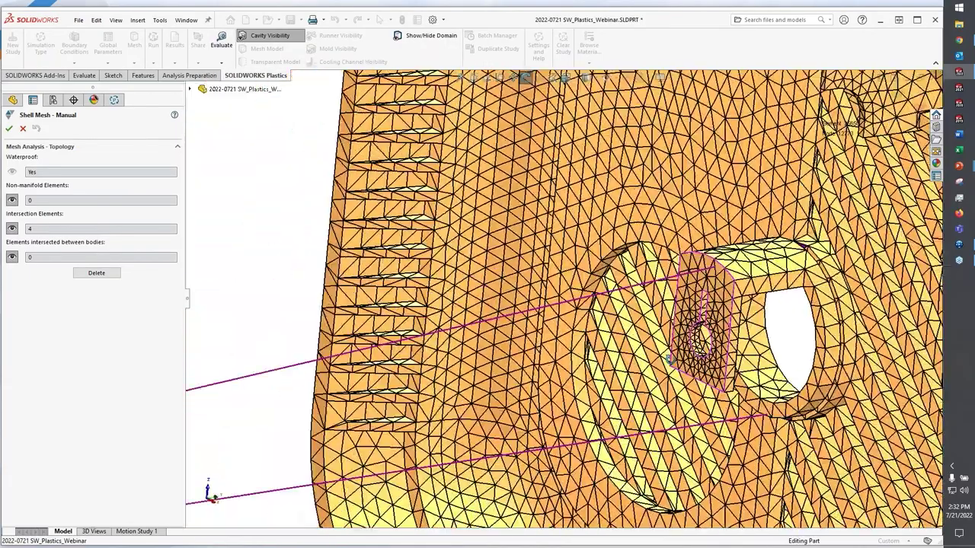
scroll(700, 175, "down", 2)
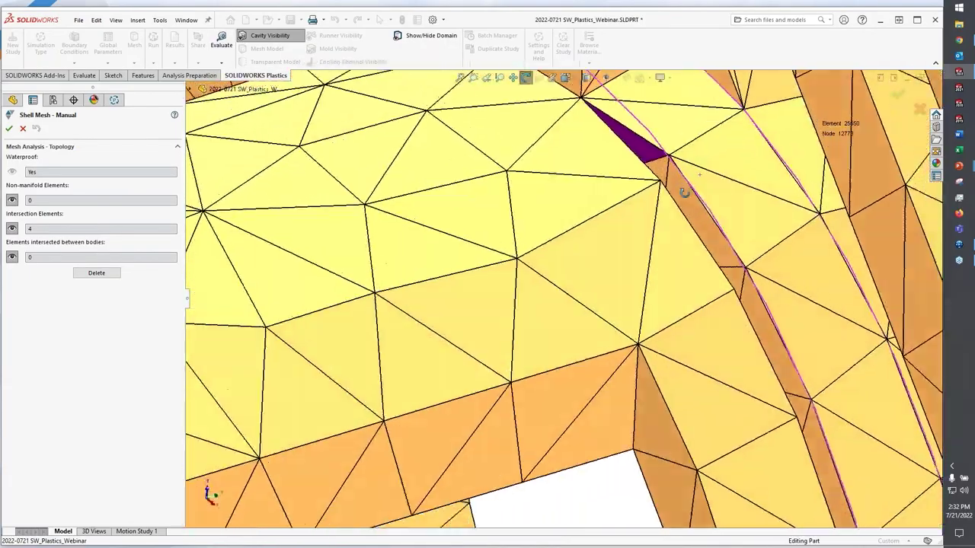
scroll(656, 145, "down", 3)
scroll(632, 183, "up", 3)
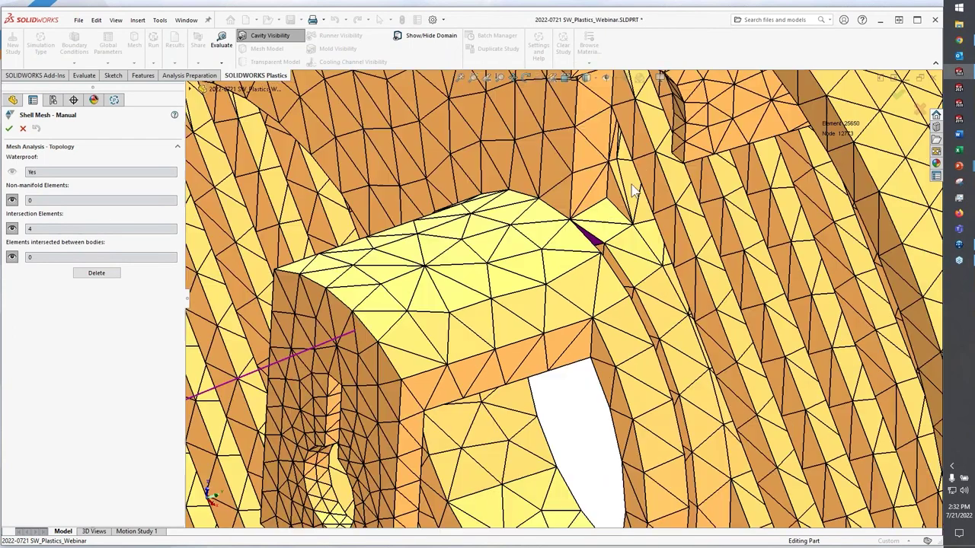
middle_click_drag(647, 348, 617, 288)
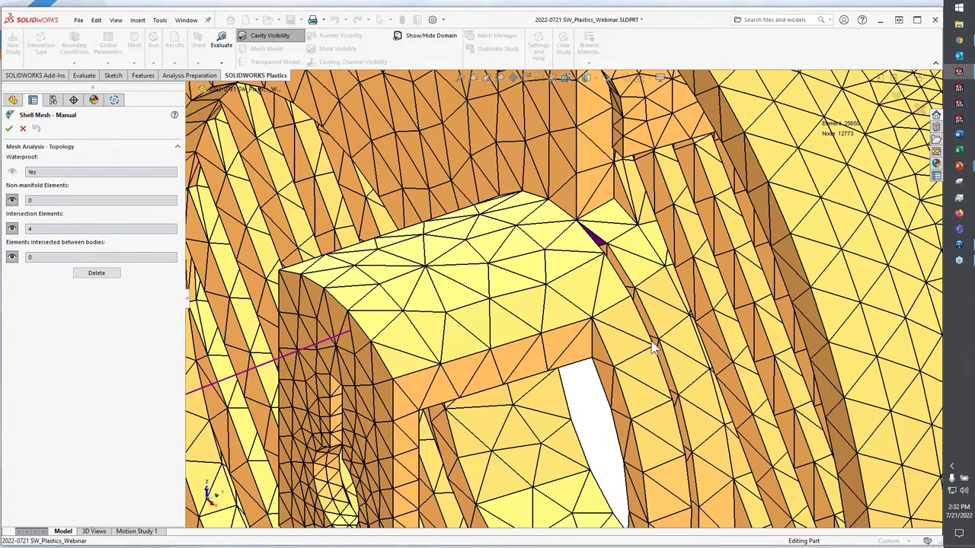
left_click(13, 228)
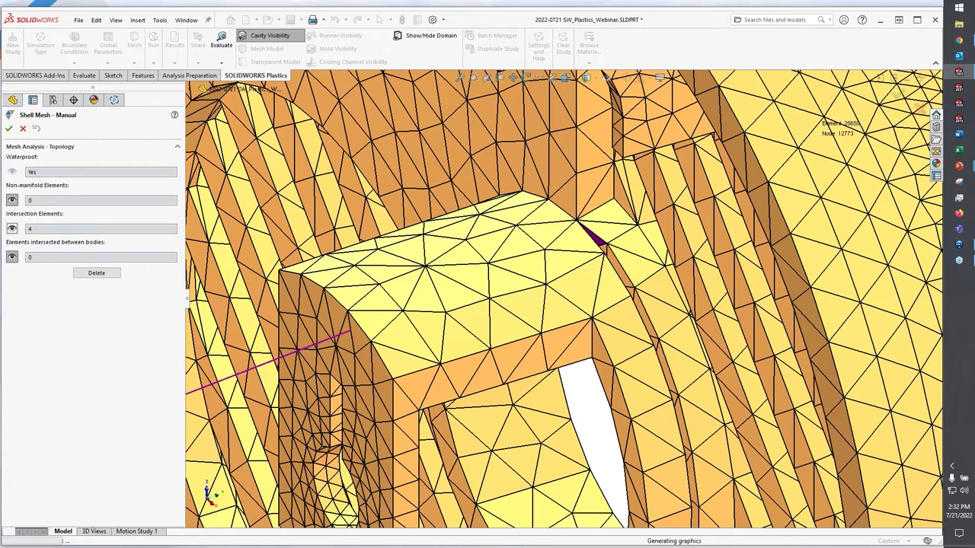
left_click(23, 128)
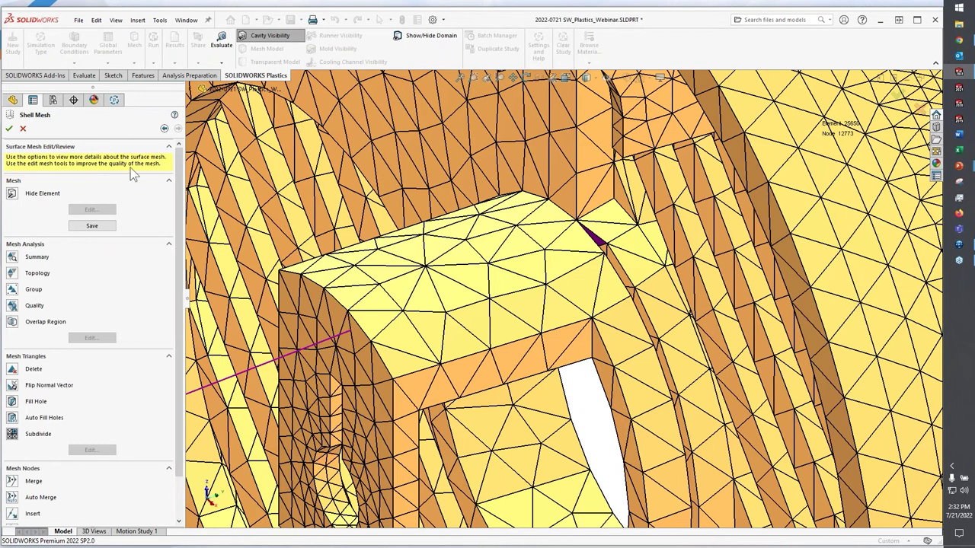
Step: Run the aspect-ratio quality check, showing 99.86% of elements below ratio 8
key("ctrl+7")
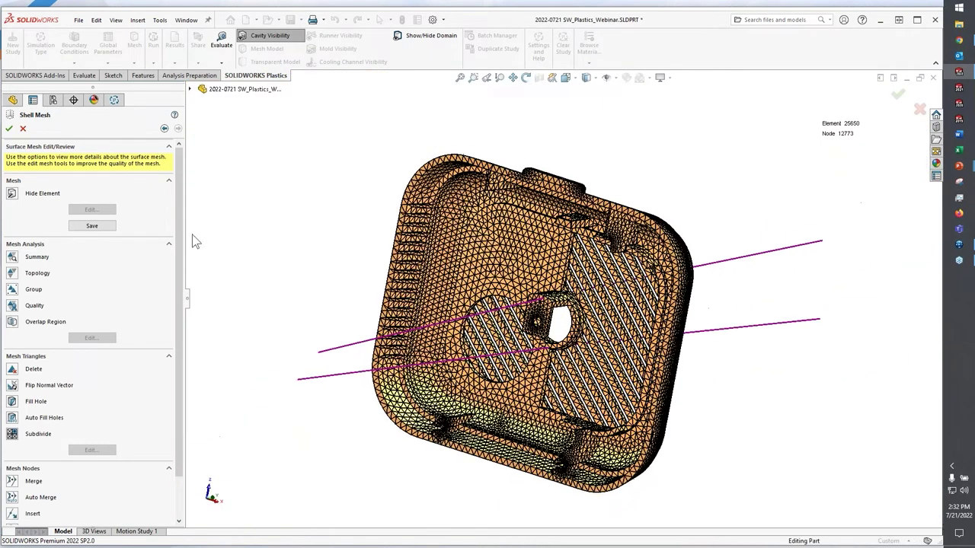
left_click(13, 305)
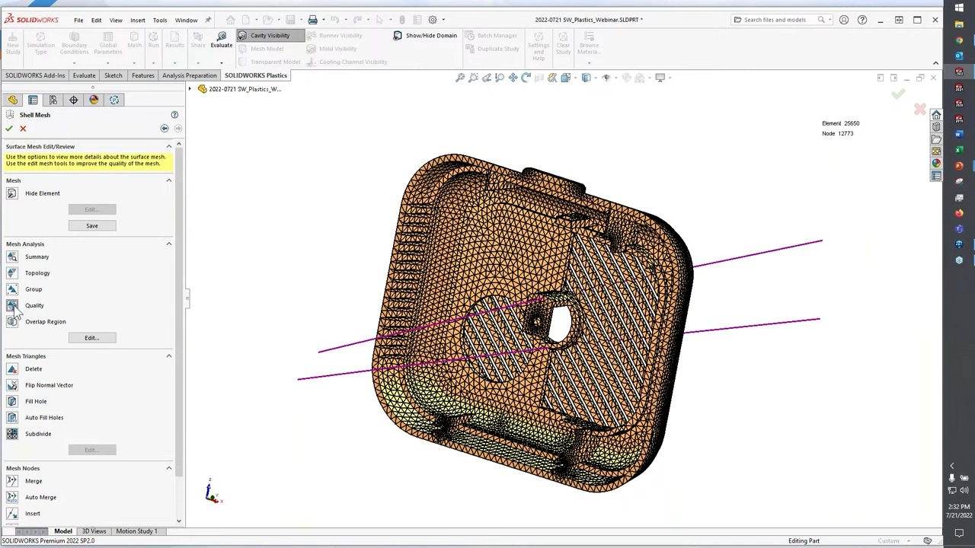
left_click(91, 338)
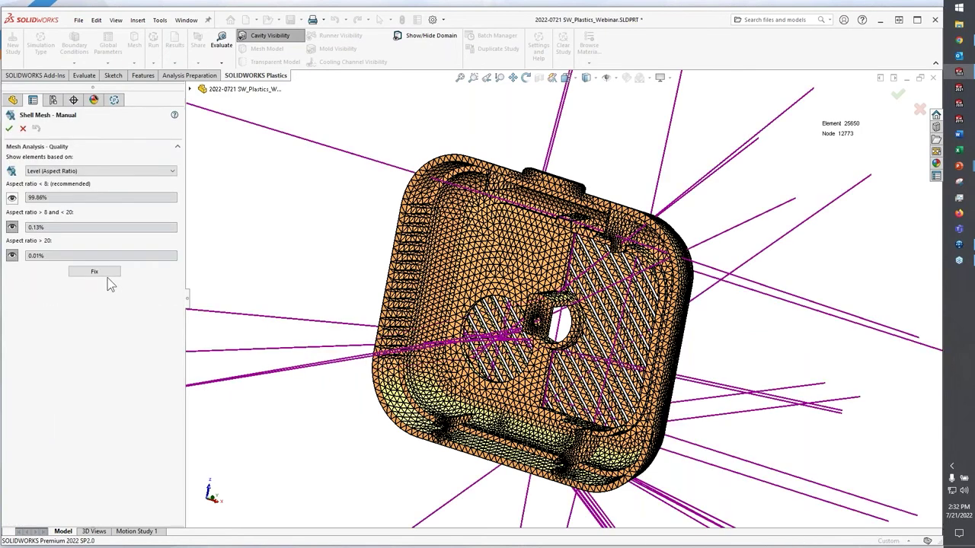
left_click(23, 128)
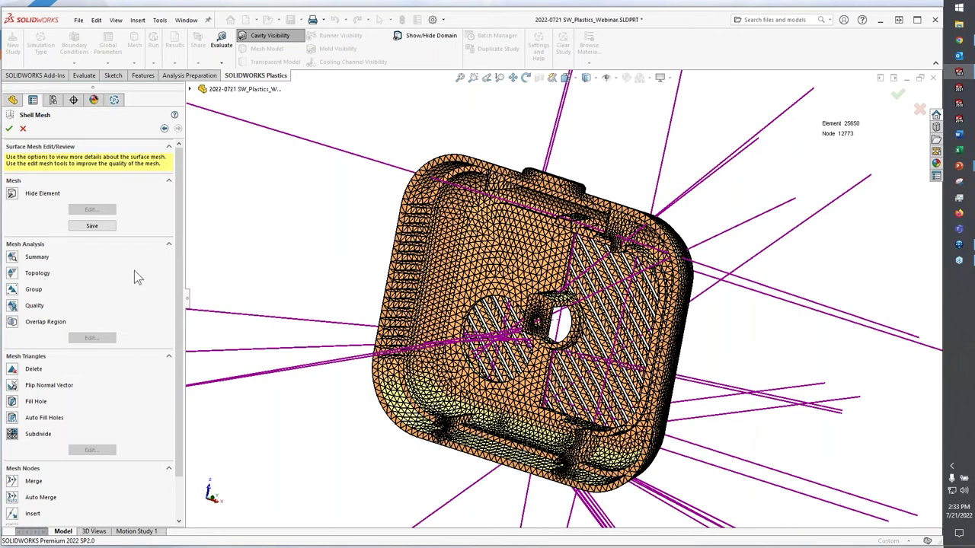
Step: Delete the four intersecting elements in Topology, leaving 25646, and exit the Shell Mesh editor
left_click(11, 274)
left_click(92, 337)
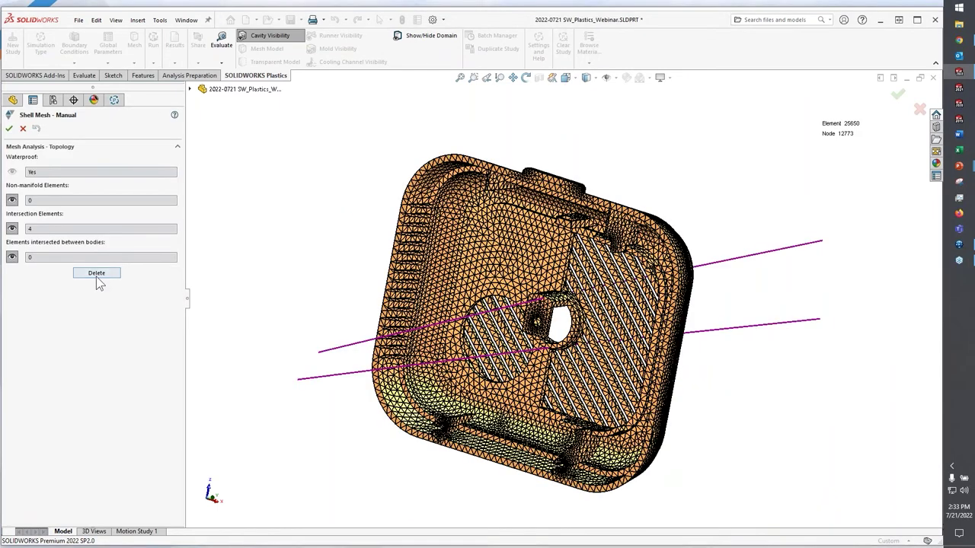
left_click(96, 274)
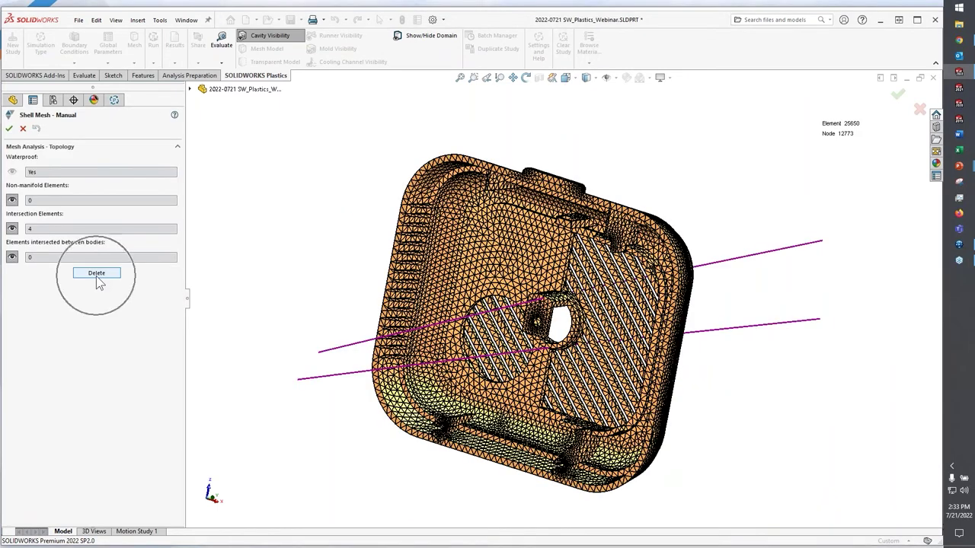
scroll(565, 322, "down", 5)
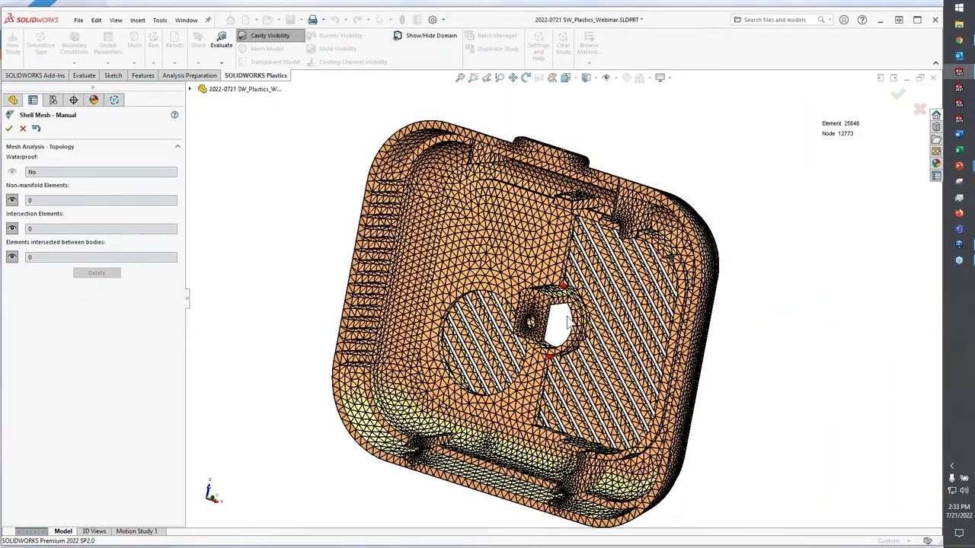
scroll(570, 270, "down", 5)
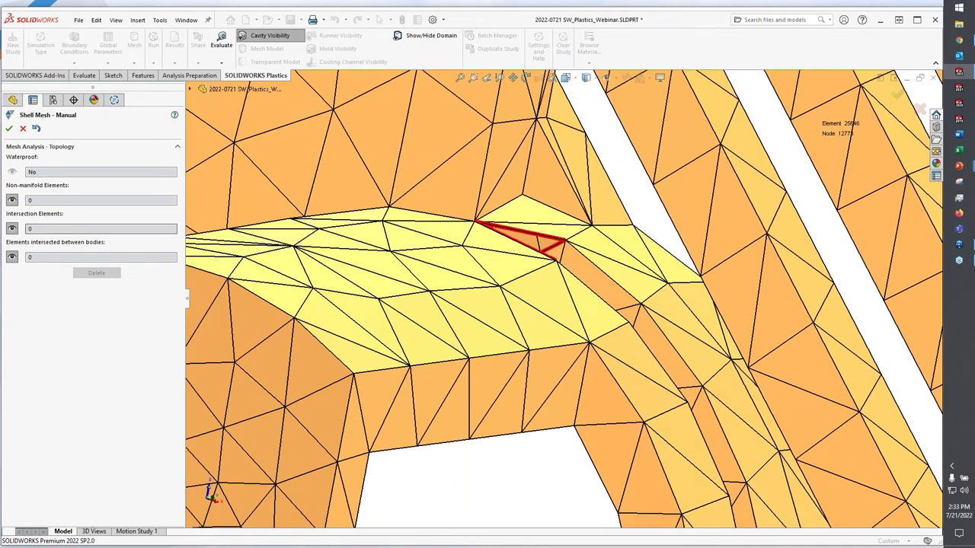
left_click(22, 128)
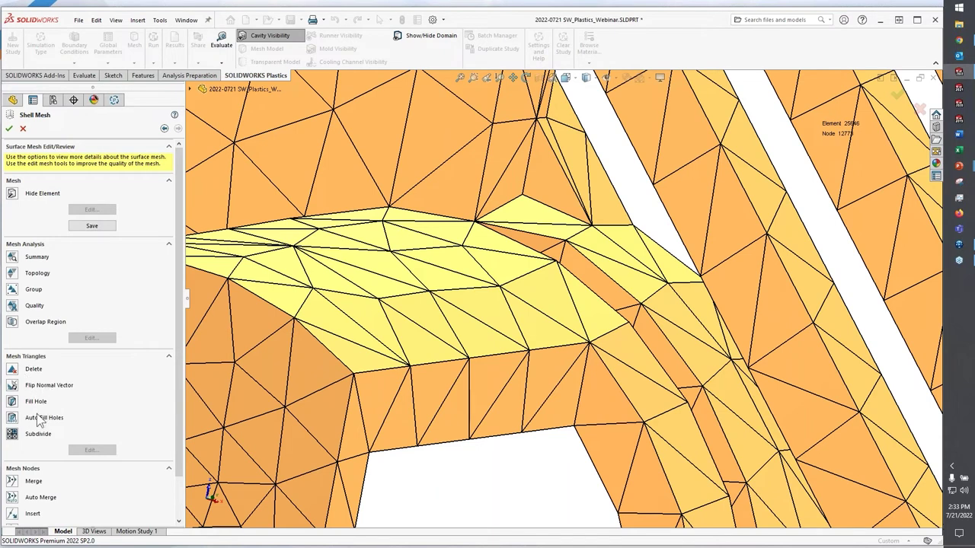
scroll(465, 387, "up", 6)
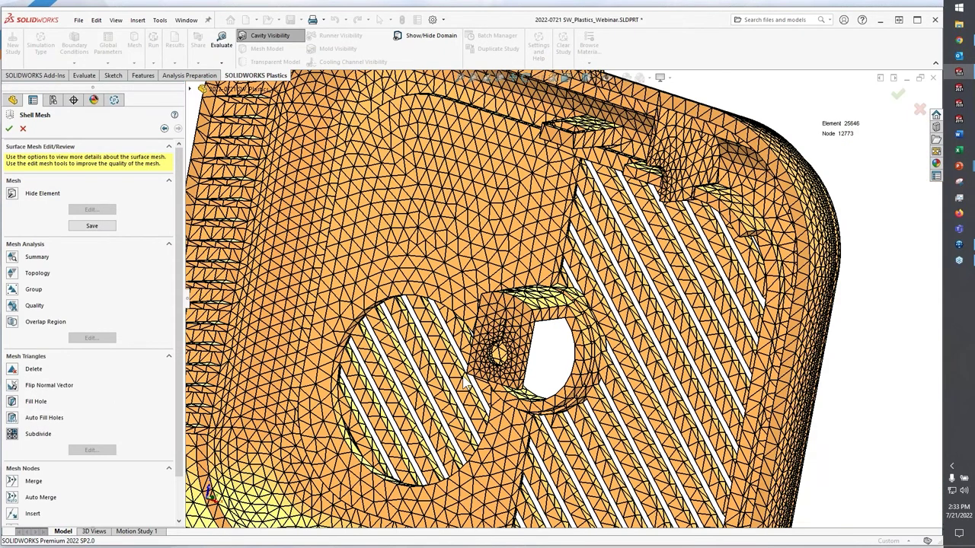
left_click(23, 128)
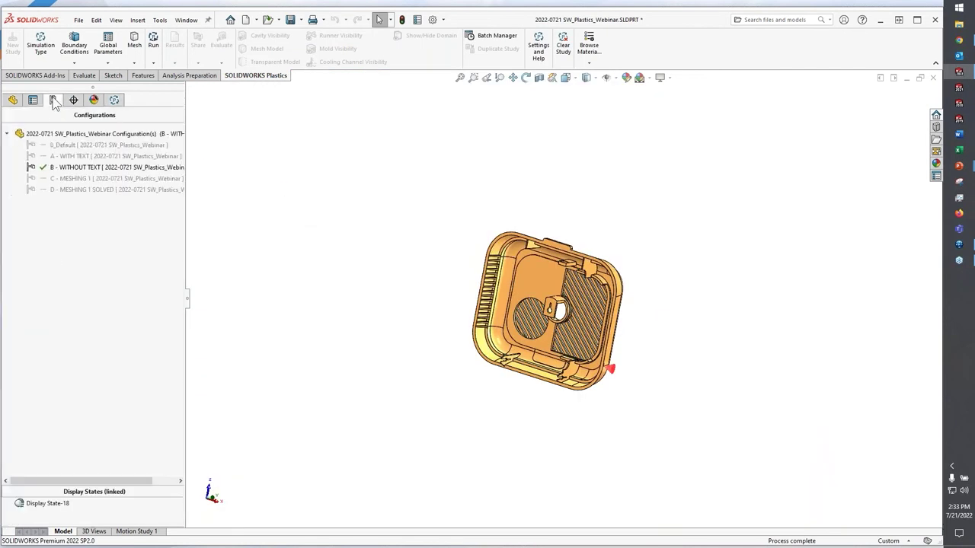
Step: Activate the D - MESHING 1 SOLVED configuration and show its Plastics study tree
double_click(90, 189)
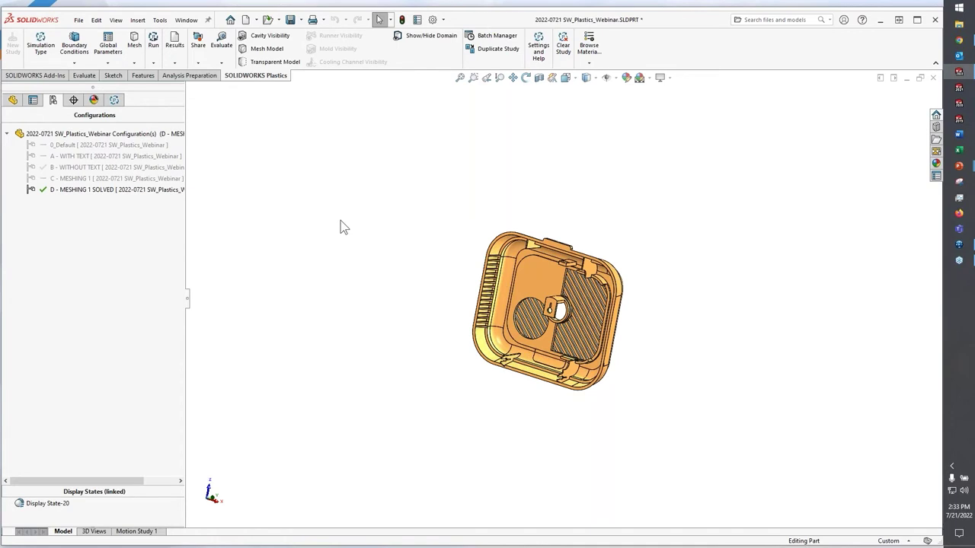
left_click(114, 101)
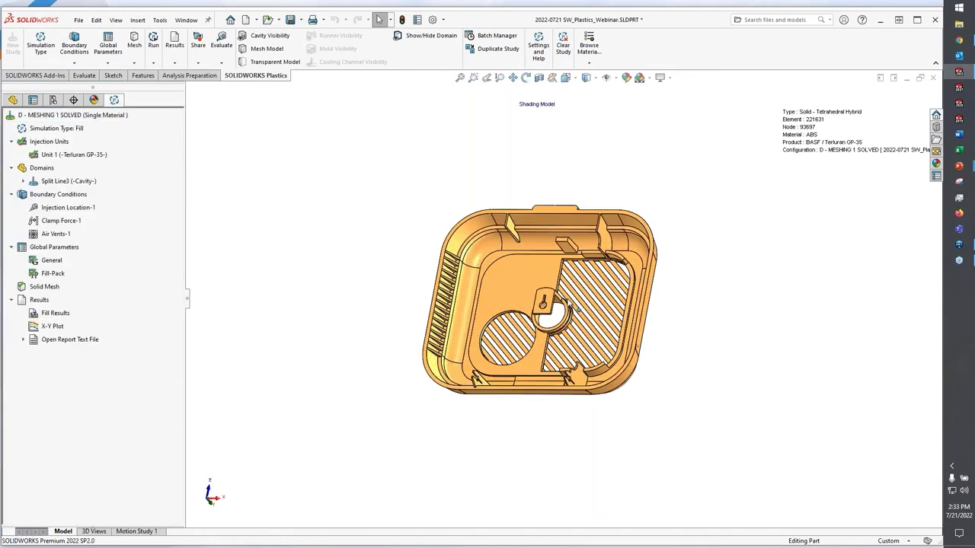
Step: Inspect Unit 1, Injection Location-1, Clamp Force-1 and Air Vents-1, then load Fill Results
left_click(80, 156)
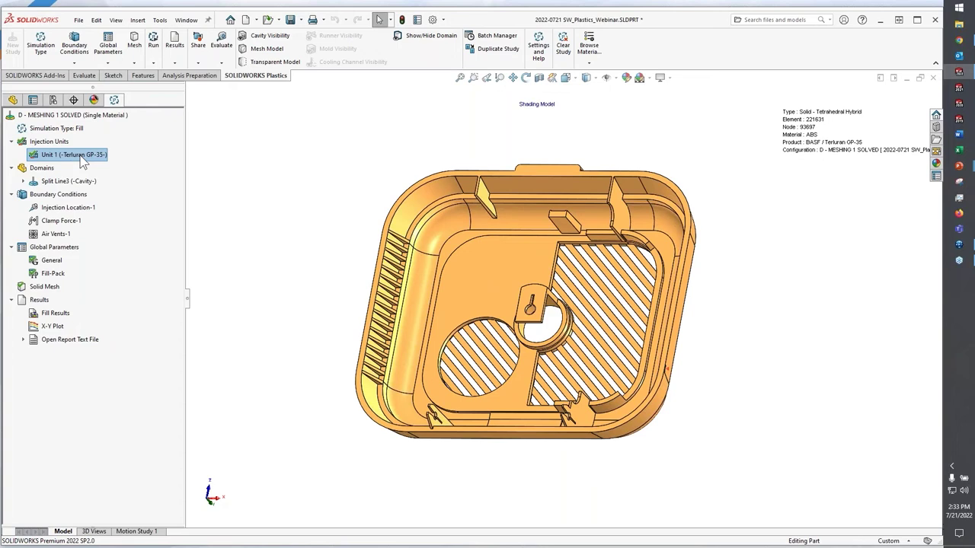
left_click(77, 209)
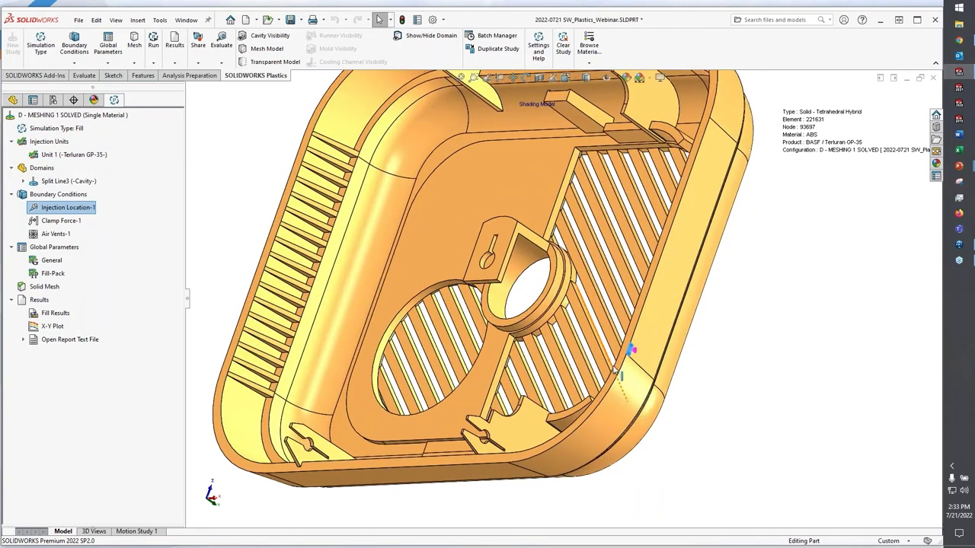
scroll(650, 331, "up", 10)
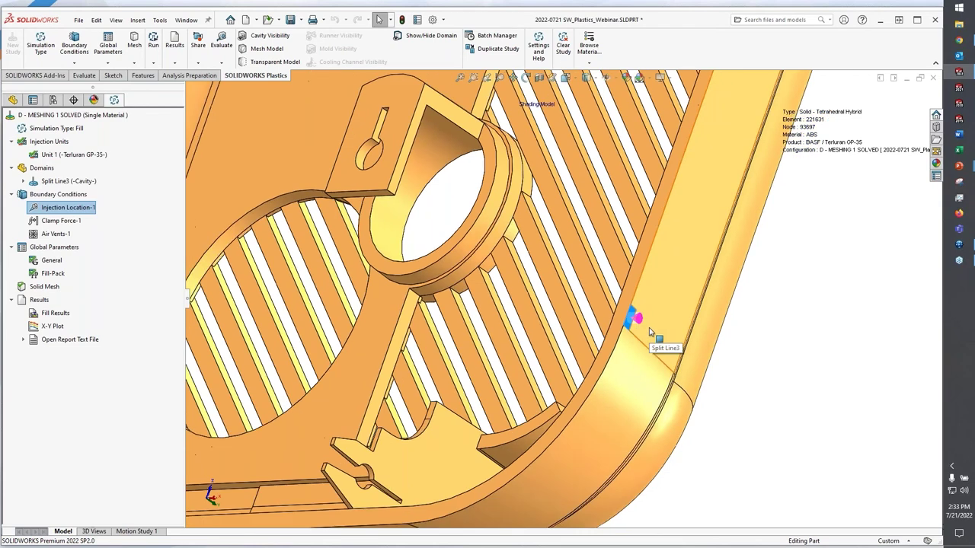
left_click(73, 220)
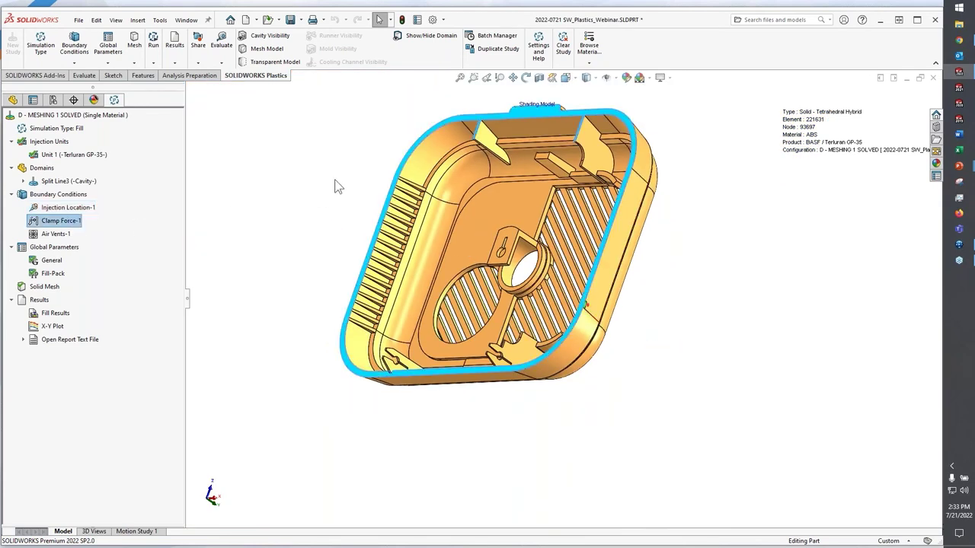
left_click(57, 234)
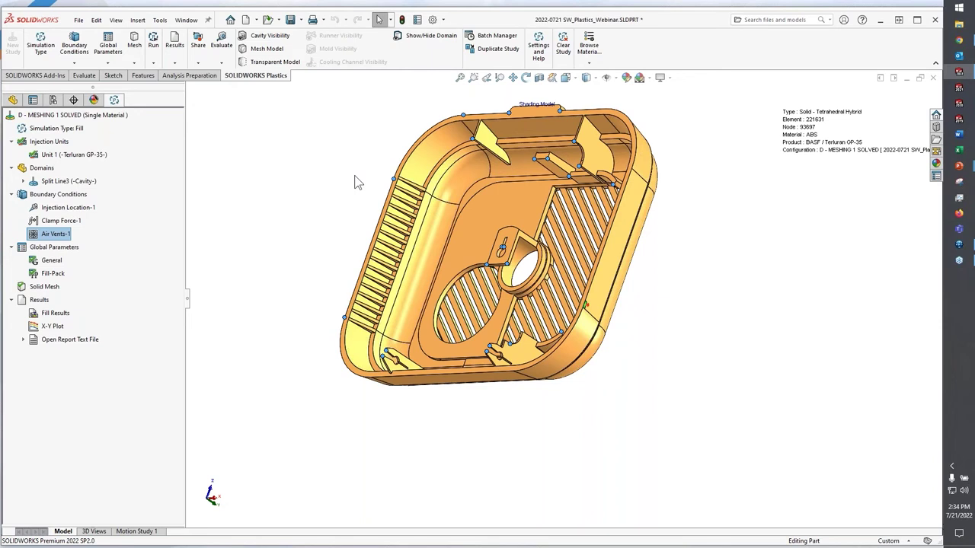
left_click(358, 183)
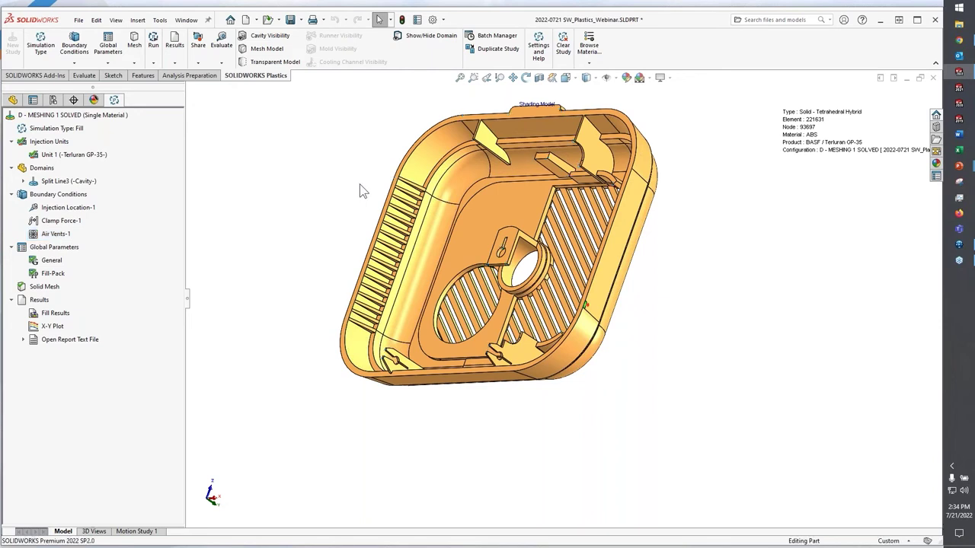
double_click(55, 313)
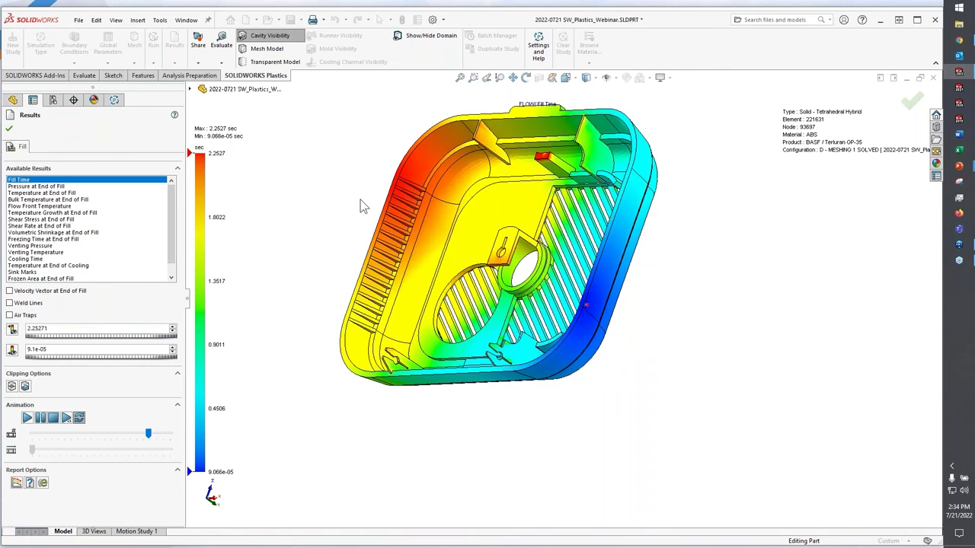
Step: Tilt the housing from a front view and play the fill time animation
key("ctrl+1")
middle_click_drag(457, 263, 467, 270)
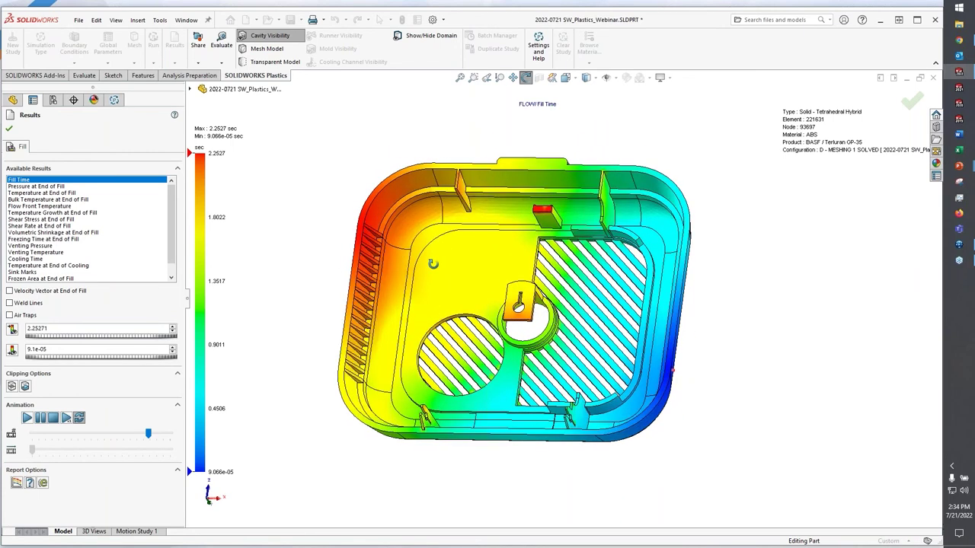
left_click(27, 418)
Step: Show the pressure at end of fill, cooling time, venting pressure and venting temperature results
left_click(67, 186)
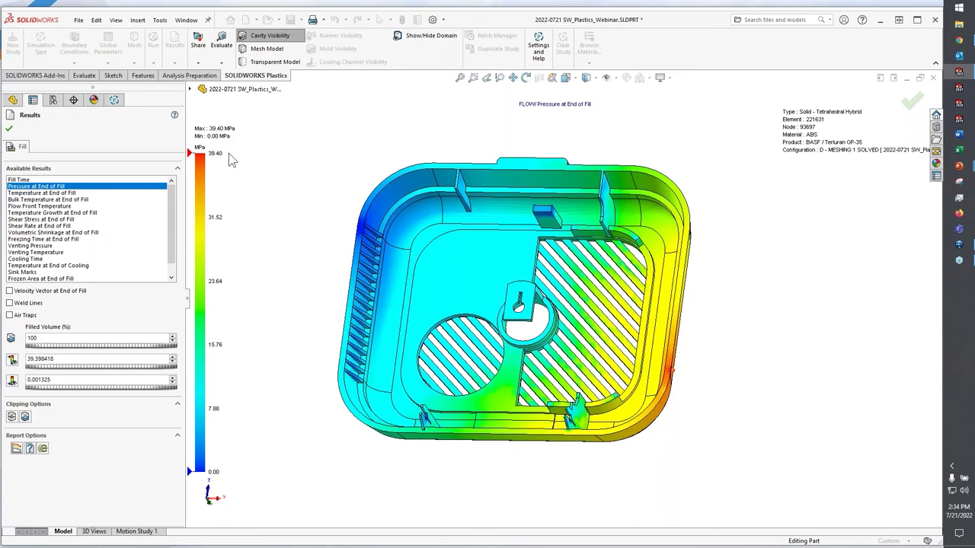
left_click(28, 259)
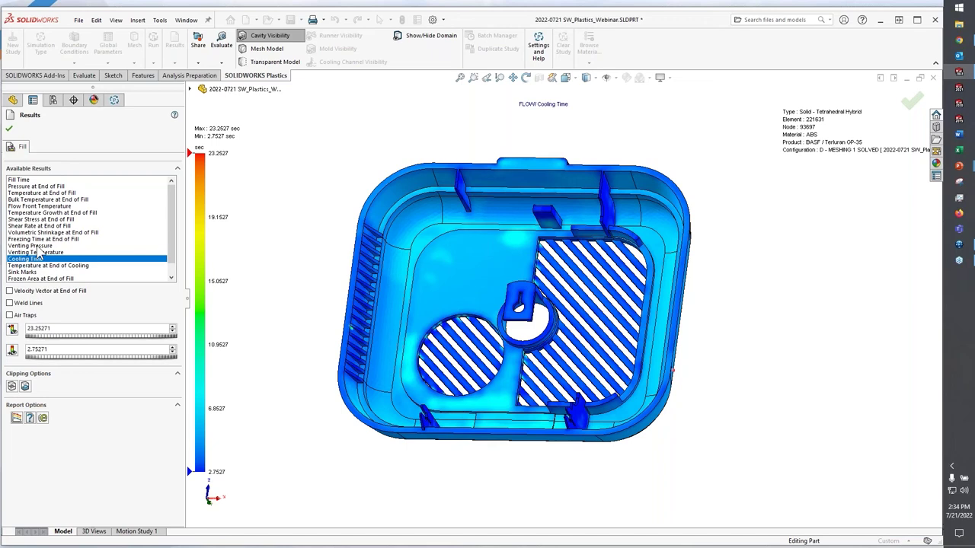
left_click(32, 246)
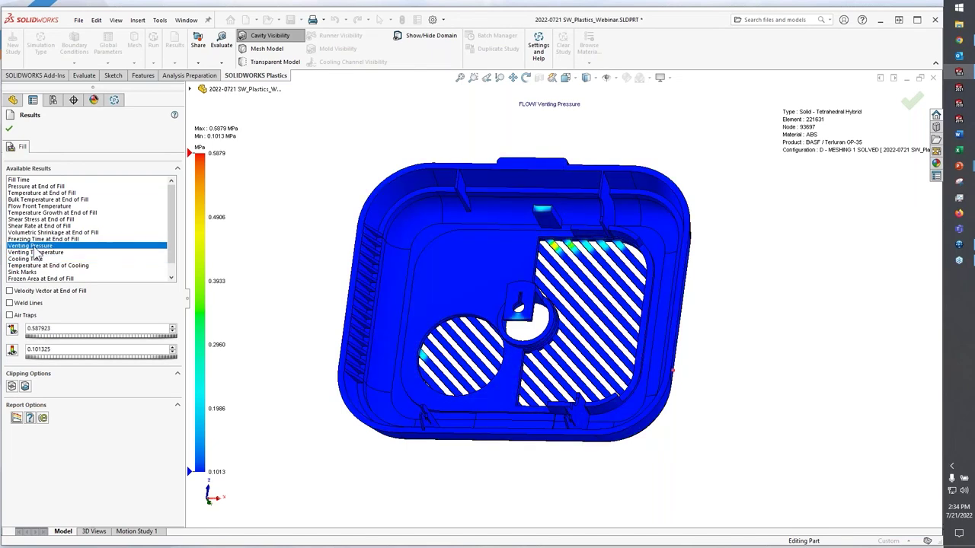
left_click(50, 253)
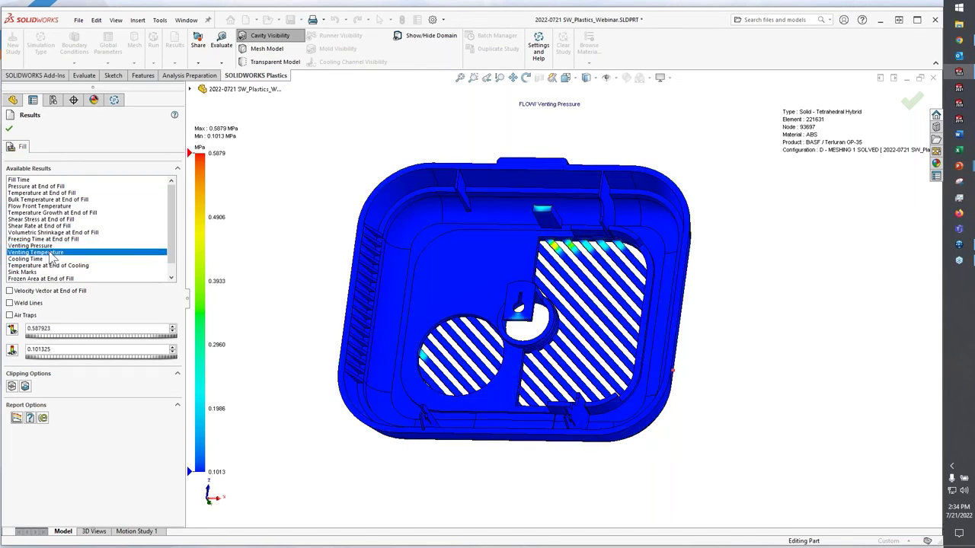
Step: Return to fill time and overlay the weld lines, then the air traps, before hiding them
left_click(35, 181)
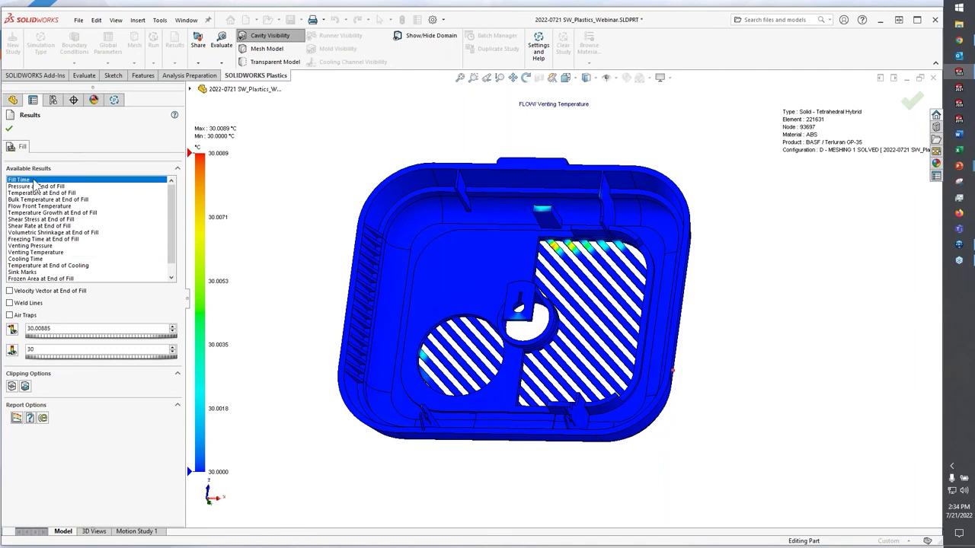
left_click(24, 305)
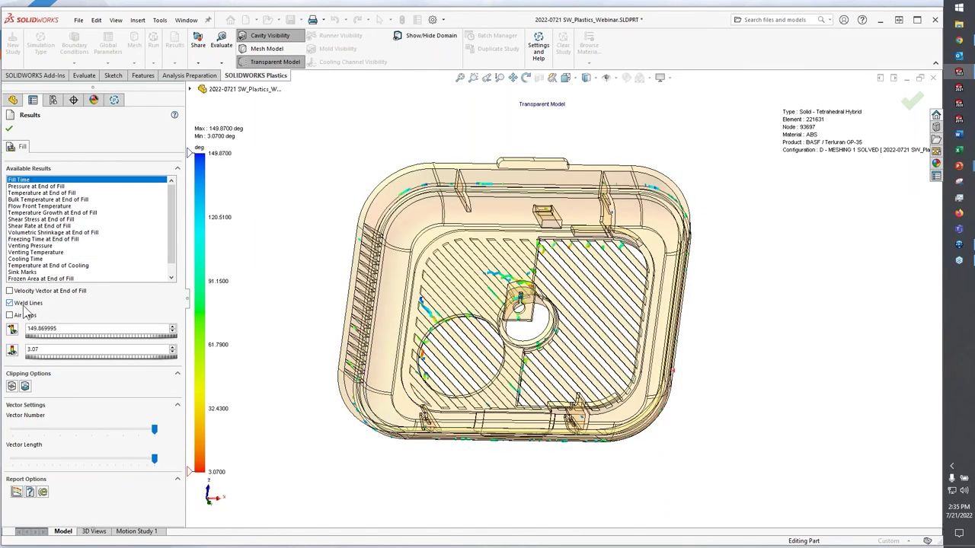
left_click(25, 315)
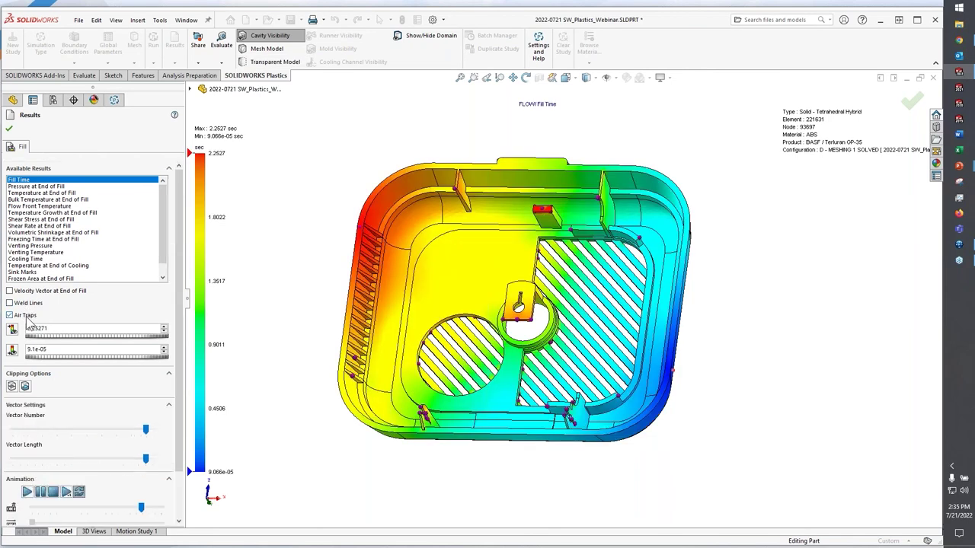
left_click(26, 317)
Step: Close the fill results and display the housing's tetrahedral solid mesh model
left_click(9, 130)
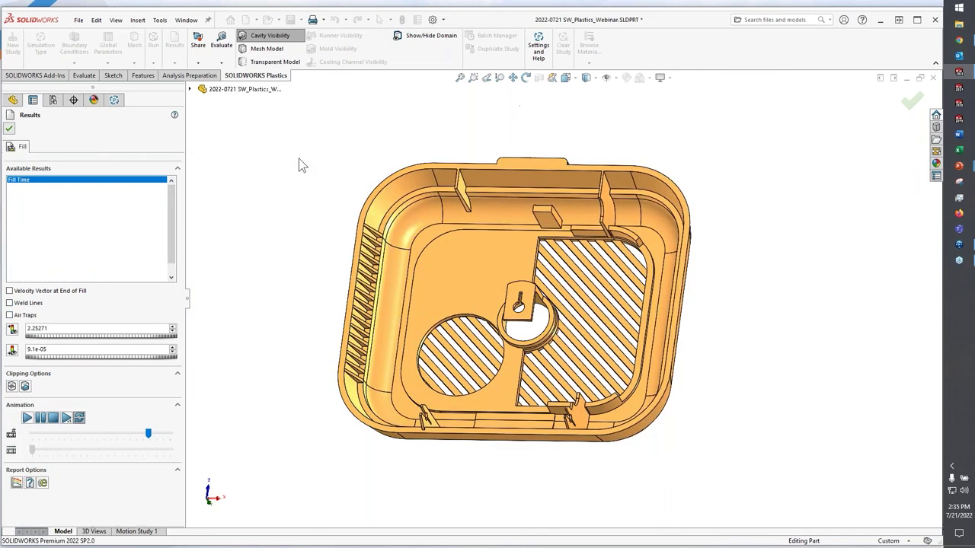
left_click(263, 49)
scroll(276, 168, "down", 1)
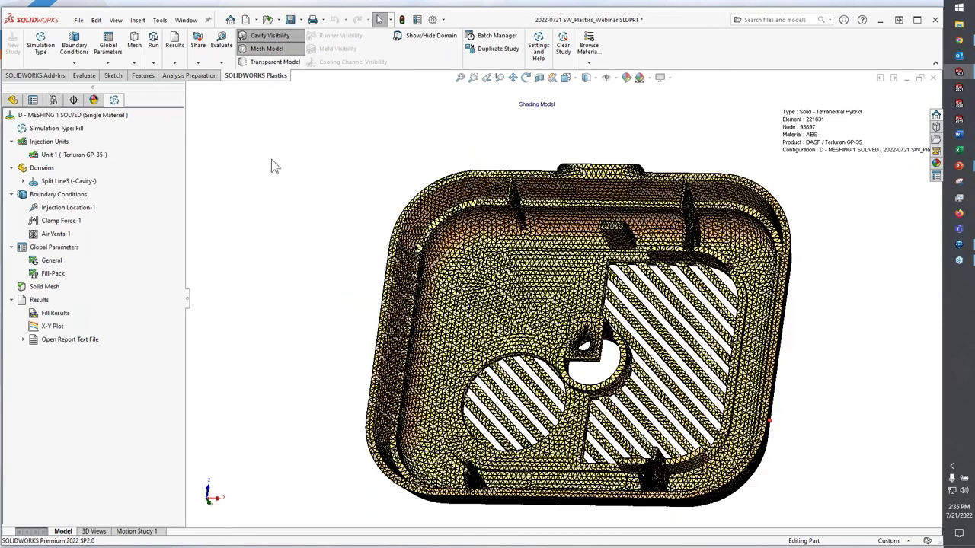